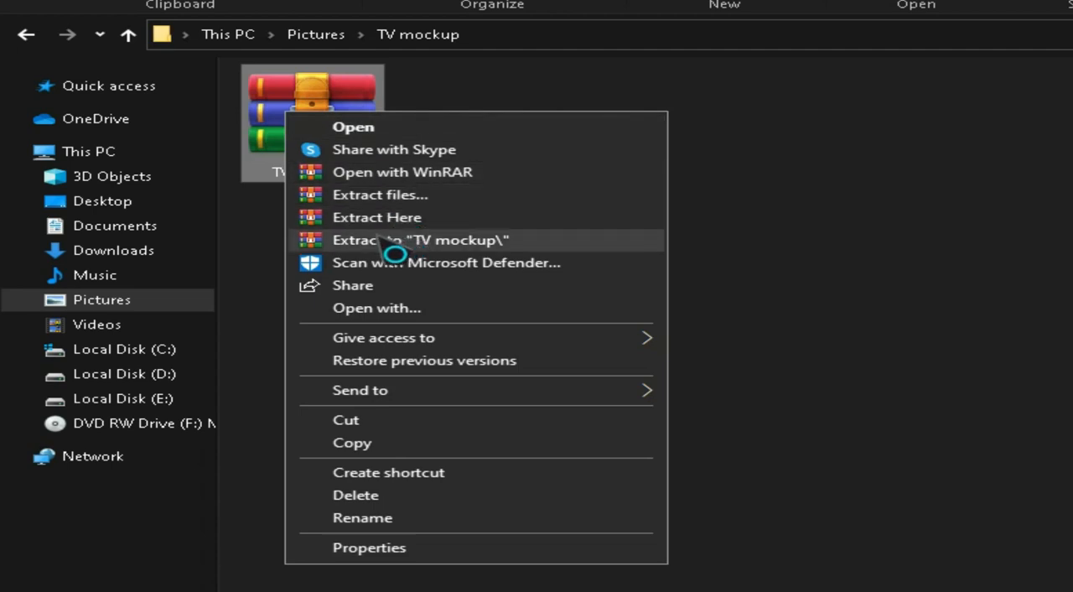
# Step: Extract the TV mockup archive into its current folder and select the extracted Neon GraphicX LK Tv Mockup archive
pyautogui.click(461, 219)
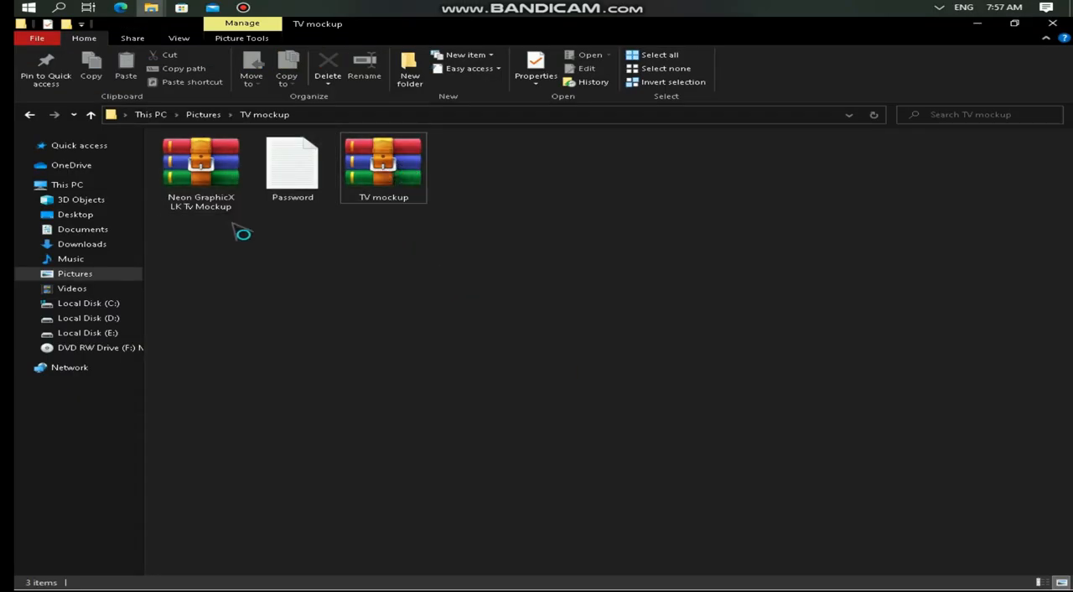
pyautogui.moveTo(304, 238); pyautogui.dragTo(285, 265)
pyautogui.click(209, 200)
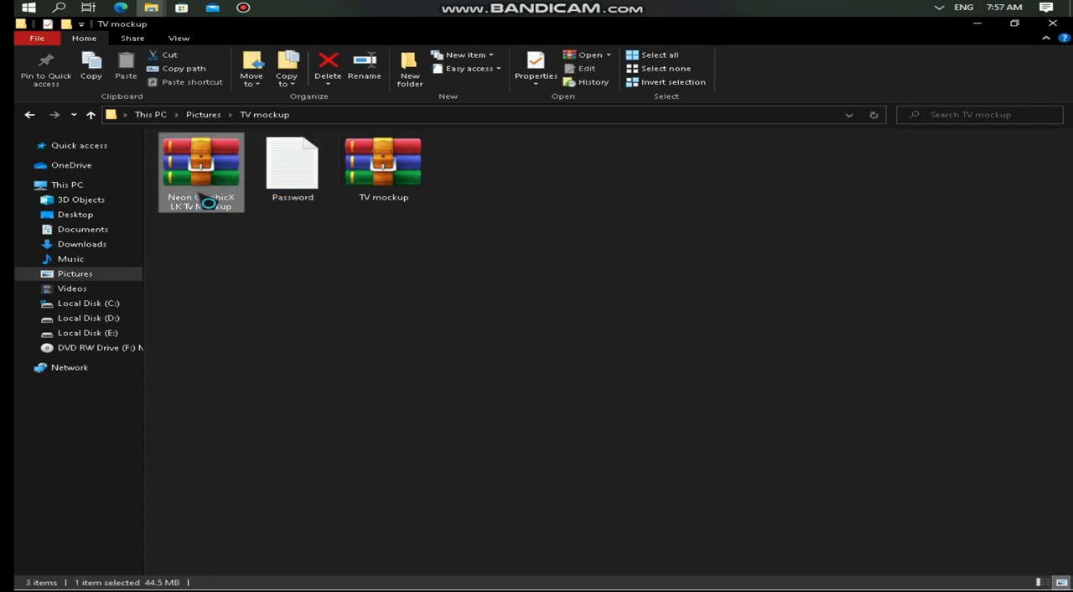
pyautogui.rightClick(204, 202)
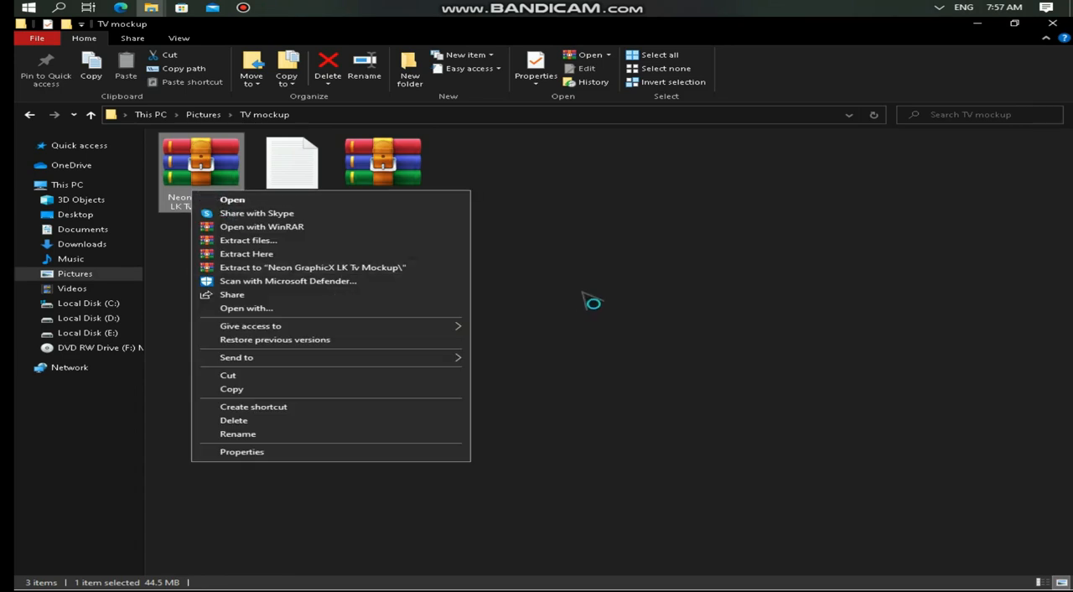
# Step: Open the Password text file, copy the archive password from it and close the file
pyautogui.click(284, 183)
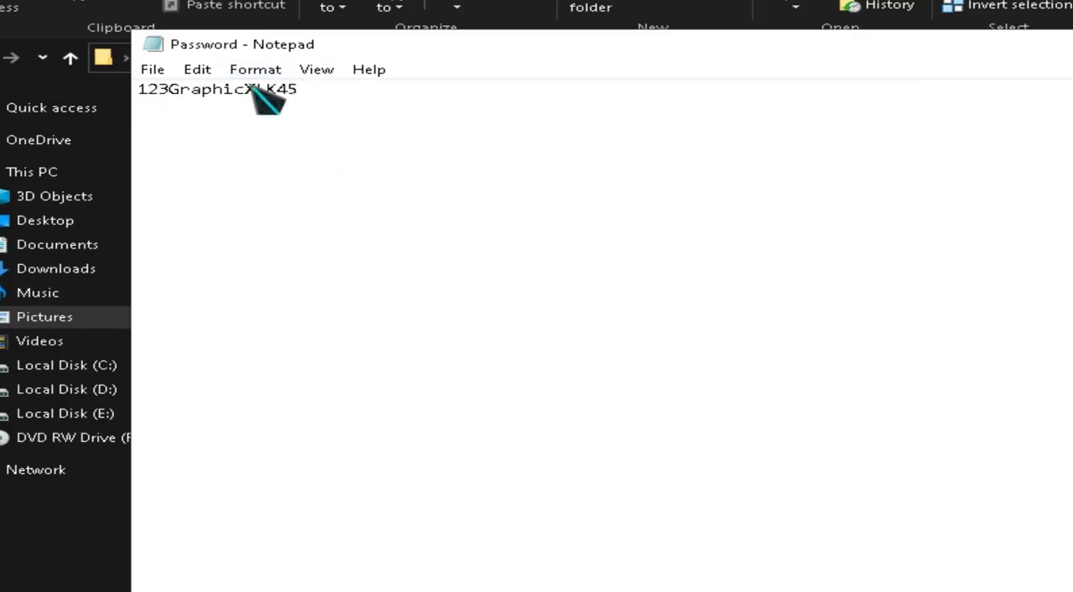
pyautogui.moveTo(235, 135); pyautogui.dragTo(186, 134)
pyautogui.moveTo(228, 89); pyautogui.dragTo(141, 89)
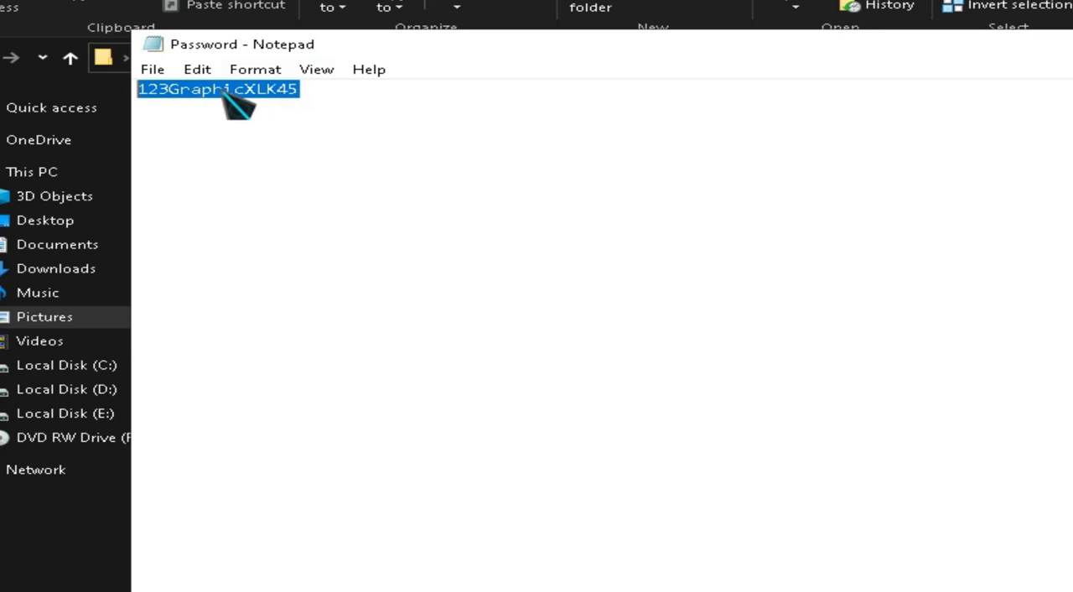
pyautogui.rightClick(239, 92)
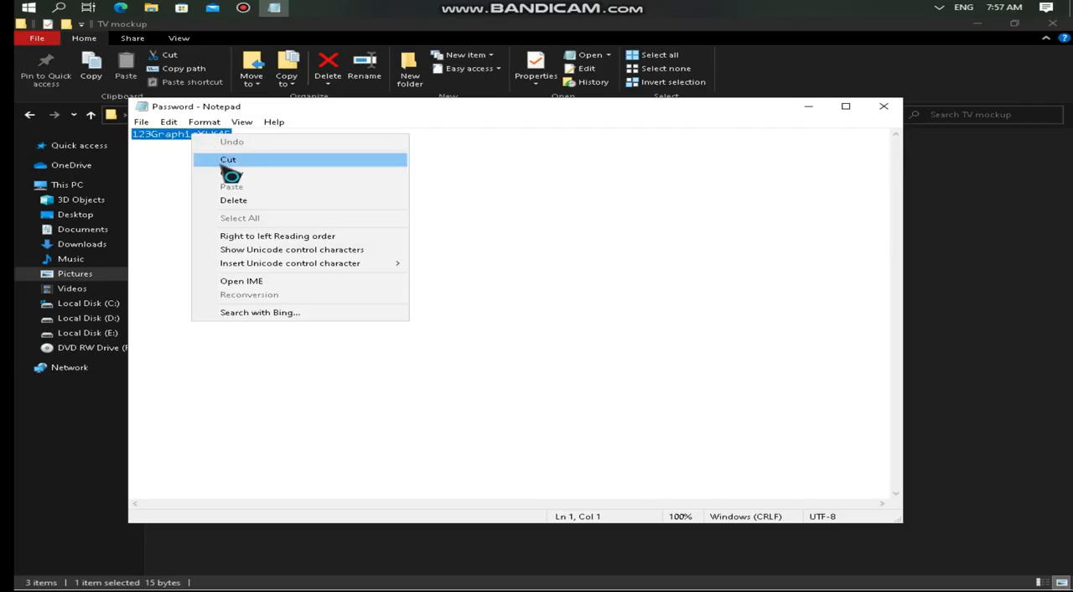
pyautogui.click(228, 172)
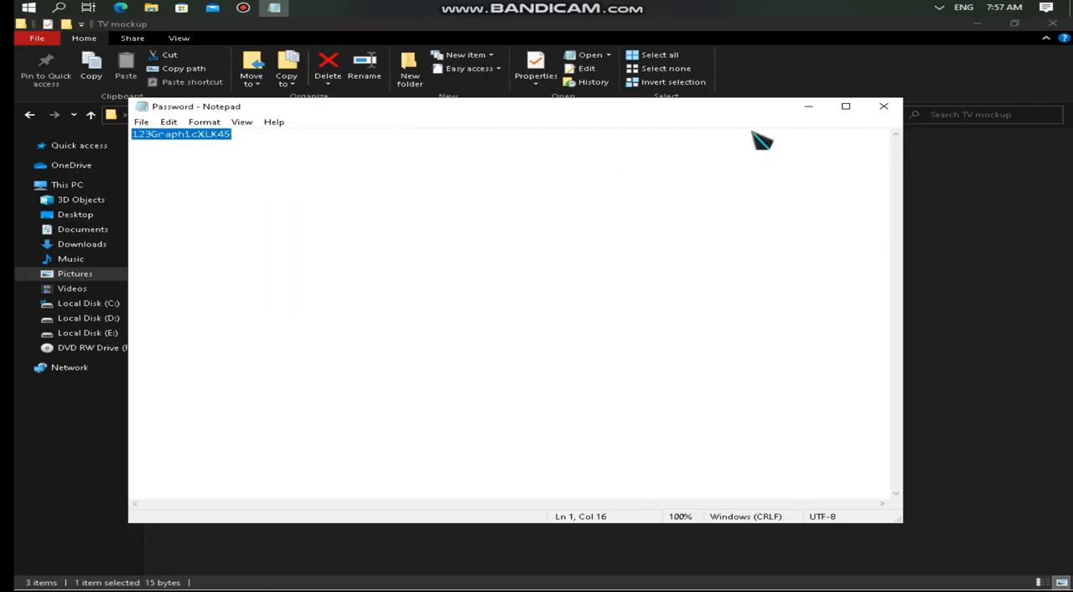
pyautogui.click(884, 106)
# Step: Extract the Neon GraphicX LK Tv Mockup archive into the current folder, pasting the copied archive password
pyautogui.click(193, 164)
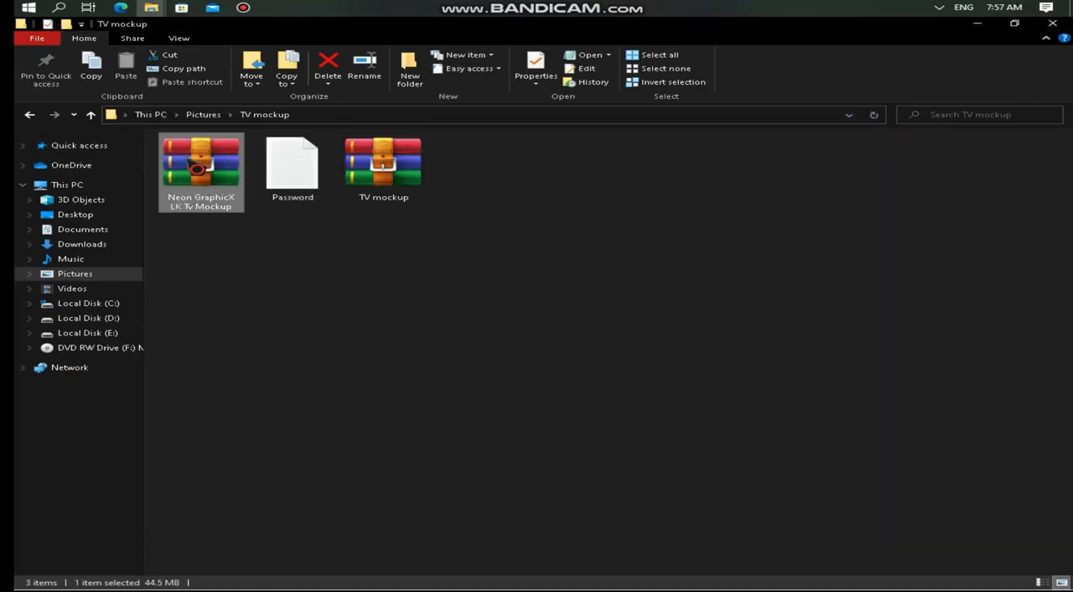
pyautogui.rightClick(188, 157)
pyautogui.click(243, 220)
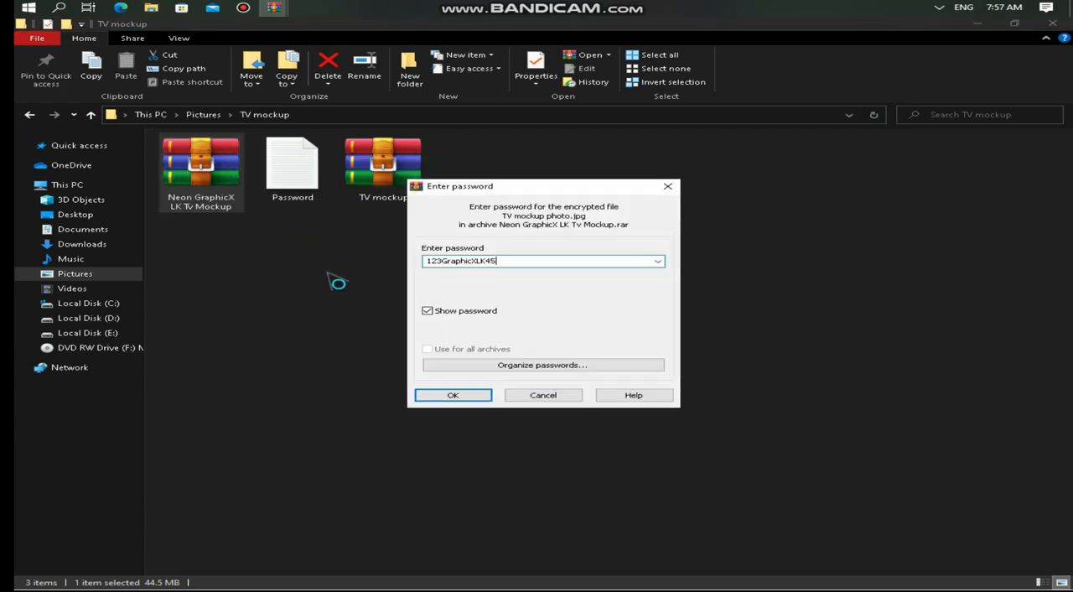
pyautogui.click(478, 397)
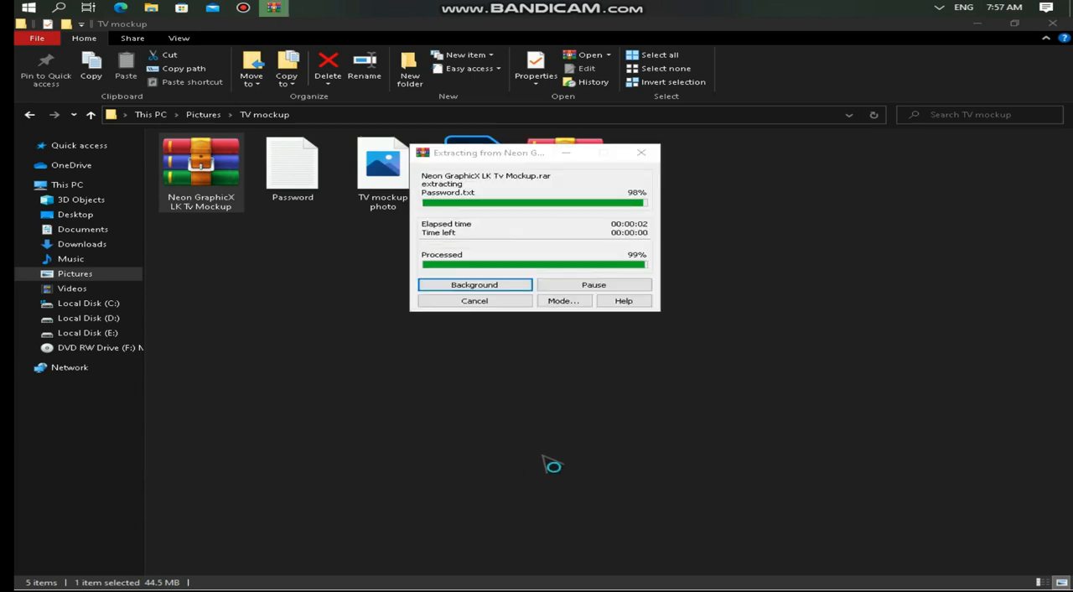
pyautogui.click(507, 366)
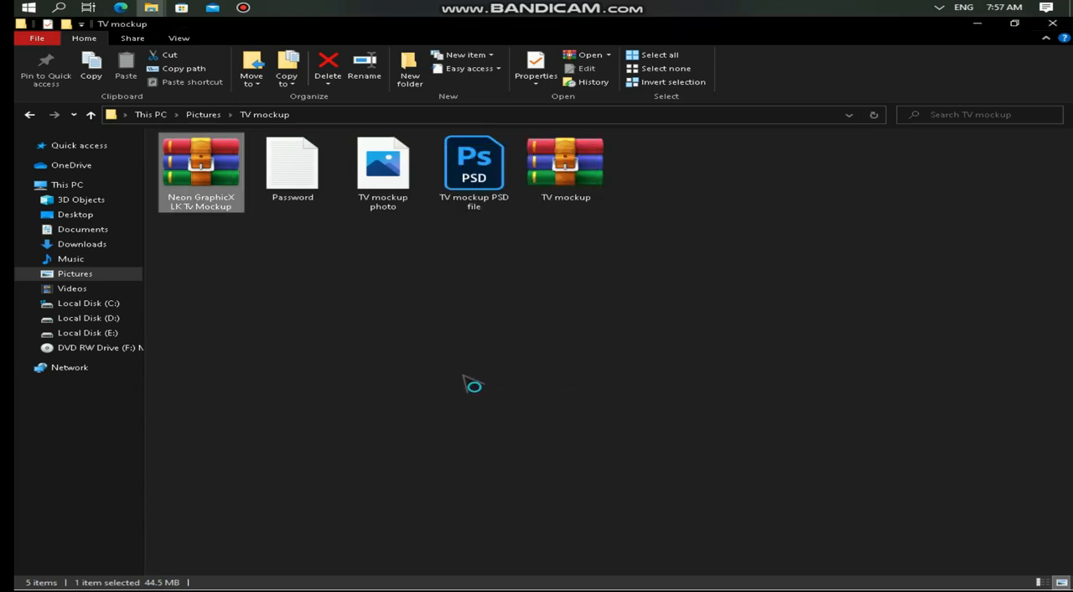
# Step: View the extracted TV mockup photo and close it
pyautogui.click(470, 320)
pyautogui.moveTo(540, 281); pyautogui.dragTo(431, 228)
pyautogui.click(400, 201)
pyautogui.doubleClick(400, 201)
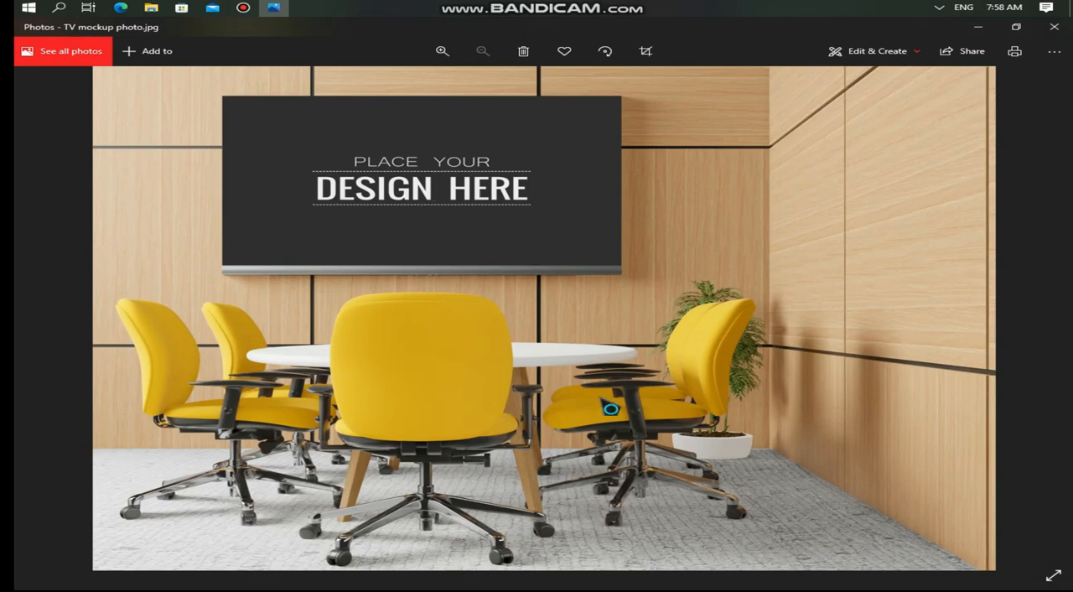
pyautogui.click(1068, 30)
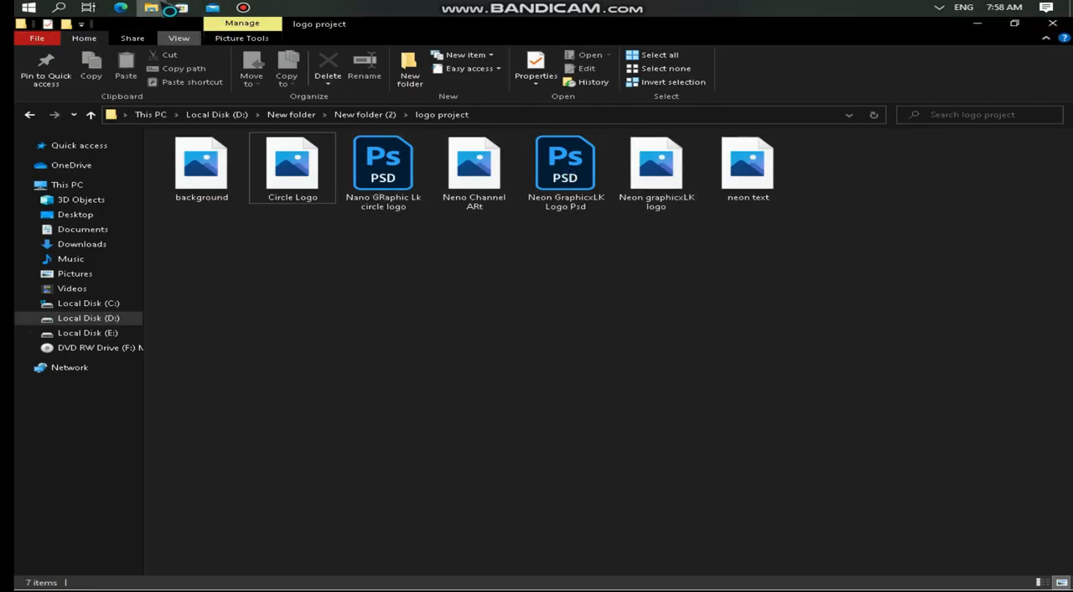
# Step: Open the TV mockup PSD file from the TV mockup folder in Pictures in Photoshop
pyautogui.moveTo(163, 4)
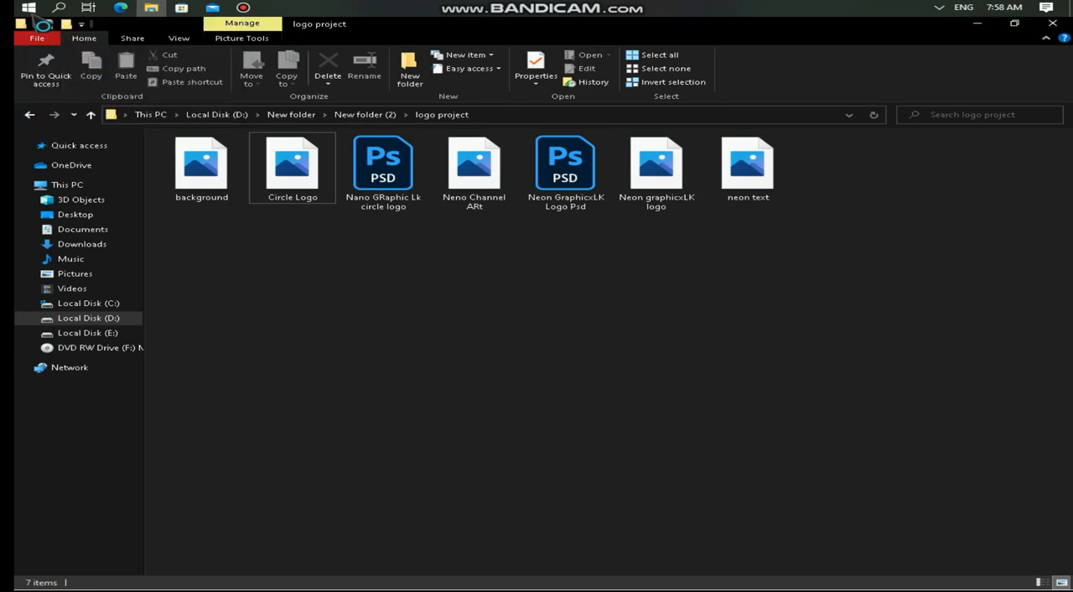
pyautogui.click(111, 275)
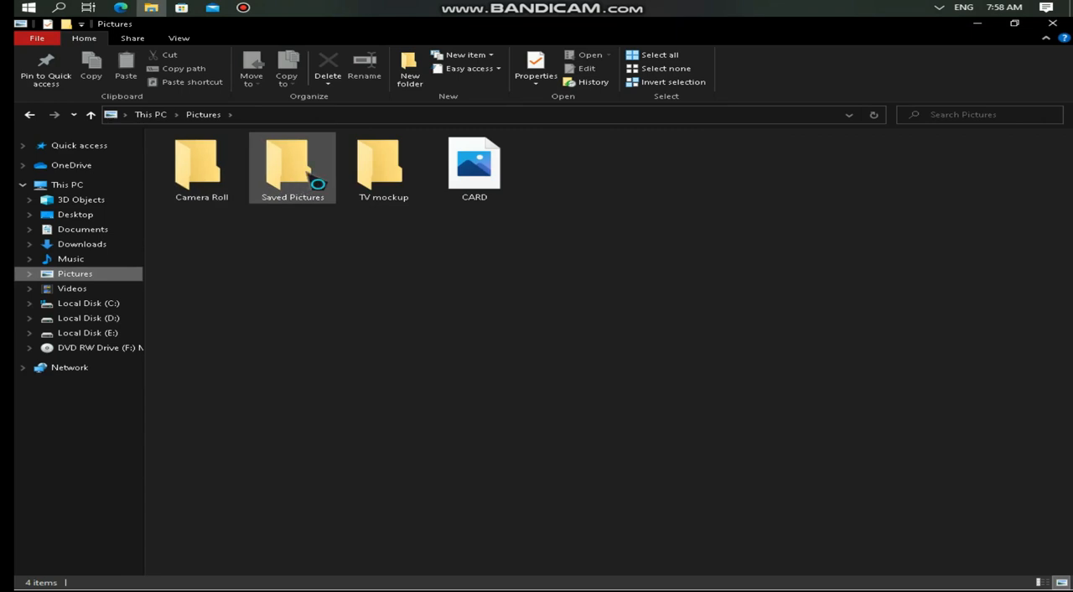
pyautogui.doubleClick(375, 164)
pyautogui.click(478, 206)
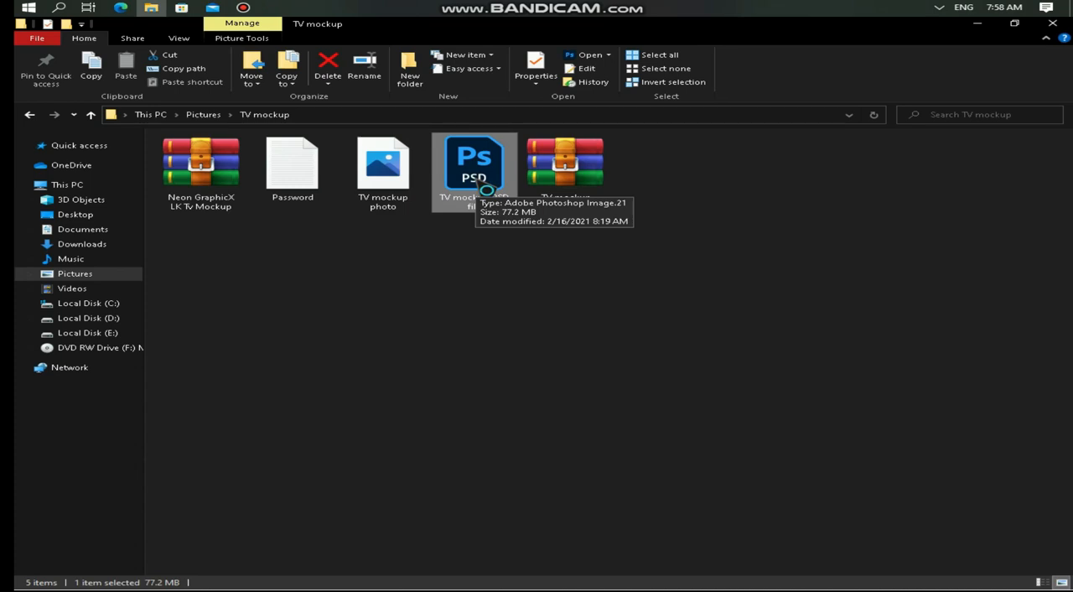
pyautogui.doubleClick(486, 190)
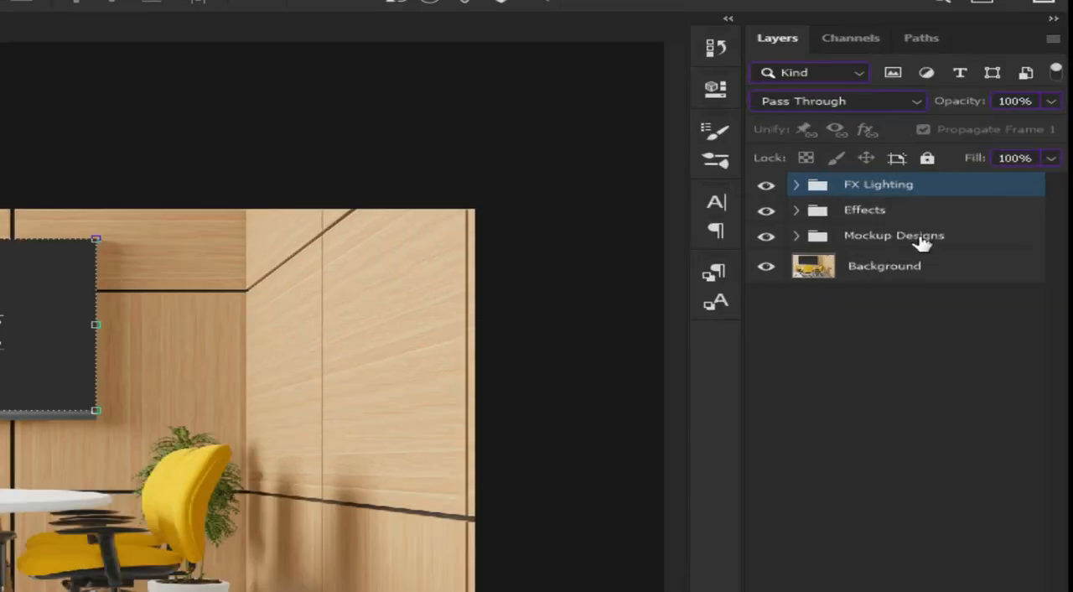
# Step: Expand the Mockup Designs group and toggle the EDIT DESIGN HERE1 layer's visibility off and on to identify the screen design
pyautogui.click(1009, 189)
pyautogui.click(795, 235)
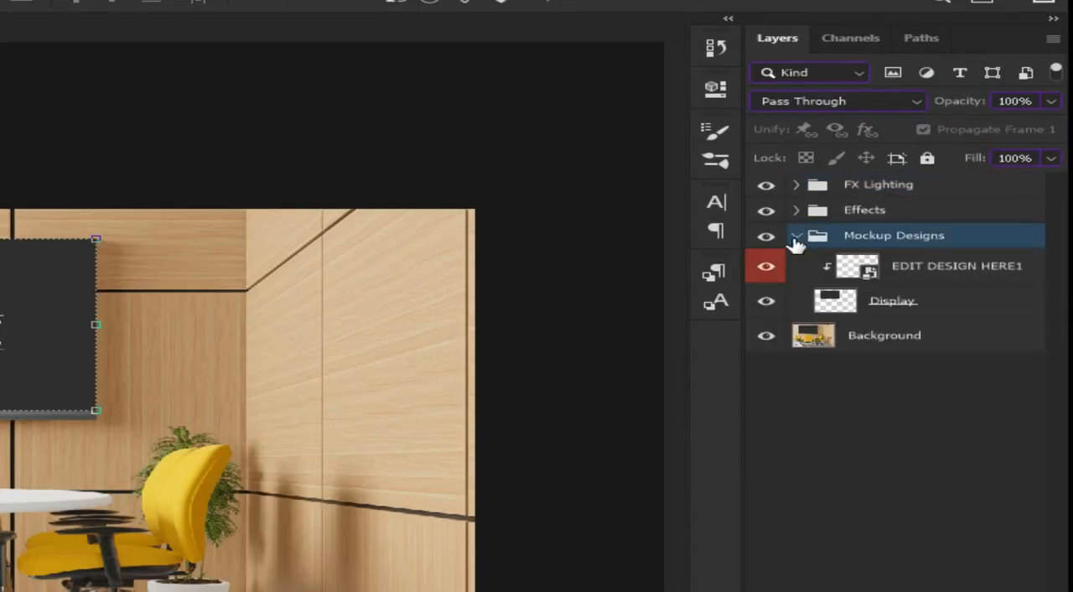
pyautogui.click(765, 268)
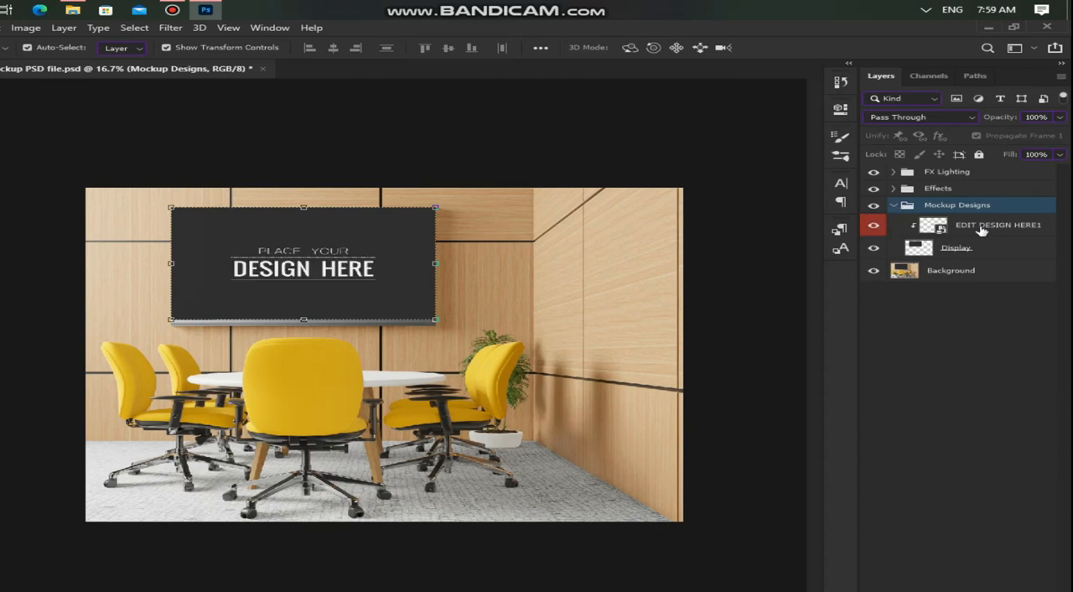
pyautogui.click(919, 226)
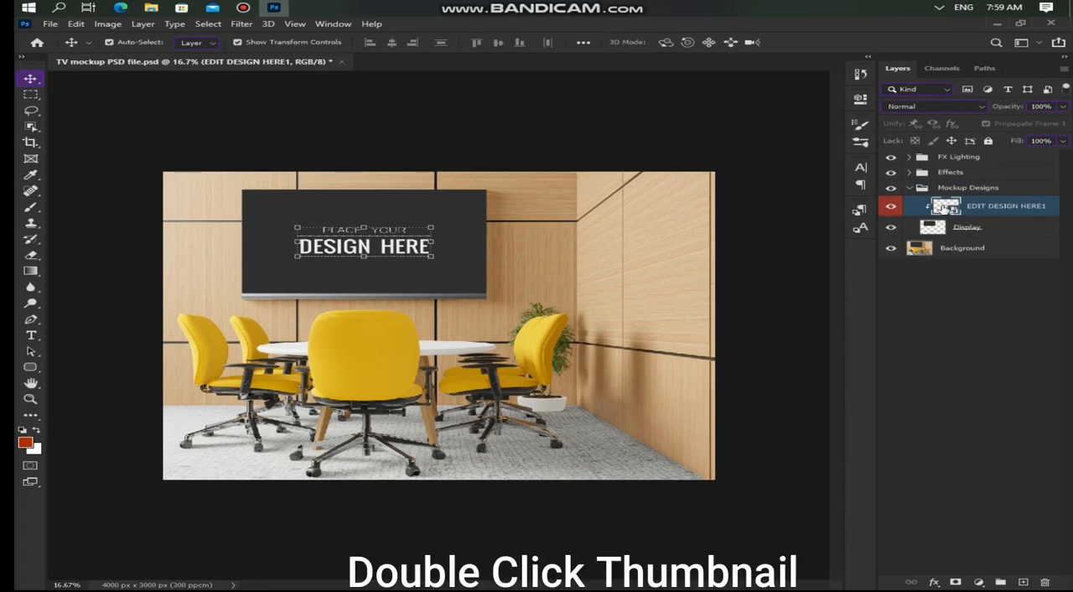
# Step: Open the EDIT DESIGN HERE1 smart object, hide its placeholder text layer and show the black background layer
pyautogui.doubleClick(933, 225)
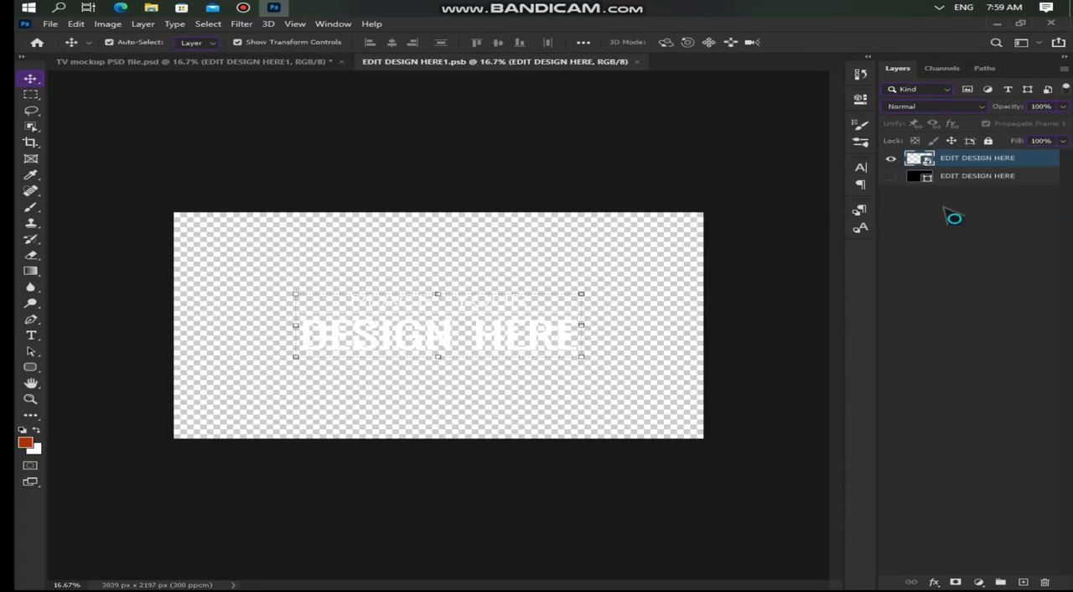
pyautogui.click(892, 159)
pyautogui.click(891, 177)
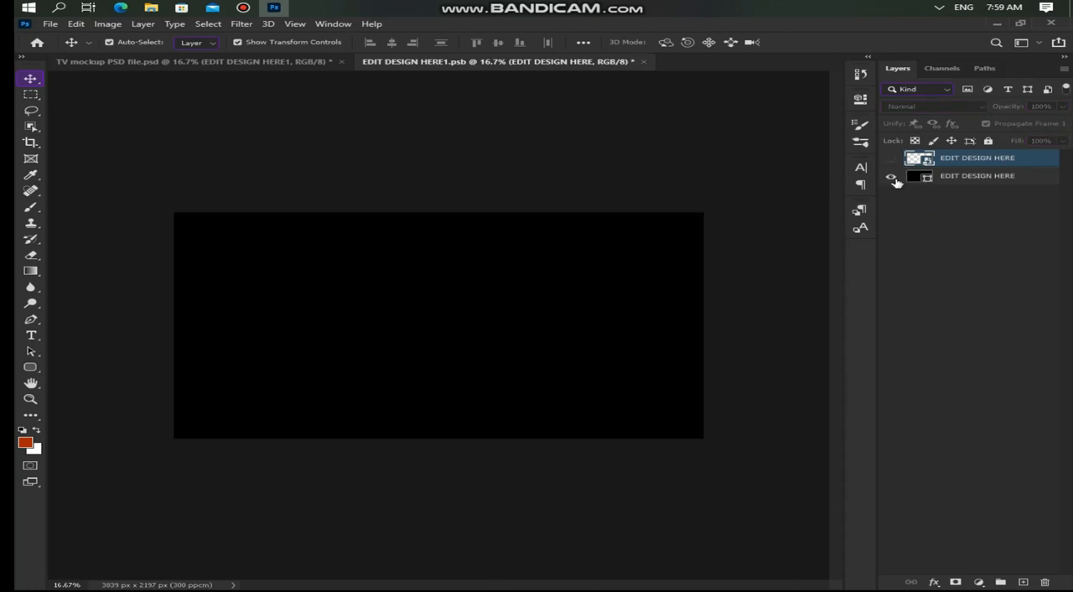
# Step: Place the Circle Logo image from the logo project folder on the black canvas, scaled down and centred in its upper part
pyautogui.click(151, 8)
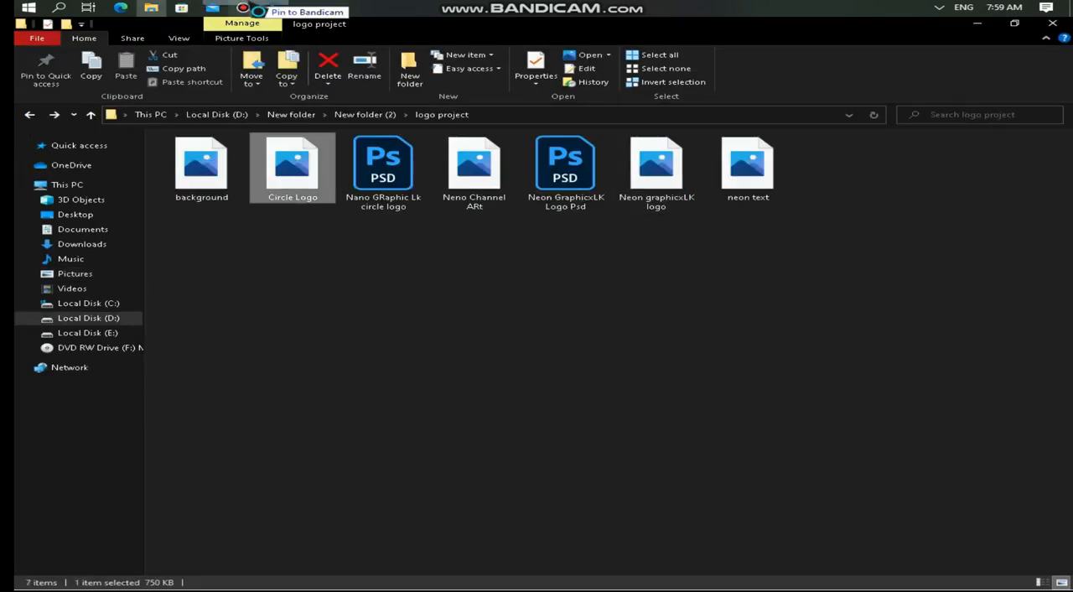
pyautogui.click(274, 8)
pyautogui.moveTo(299, 35); pyautogui.dragTo(525, 343)
pyautogui.moveTo(457, 322)
pyautogui.mouseDown()
pyautogui.moveTo(448, 322)
pyautogui.moveTo(457, 322)
pyautogui.mouseUp()
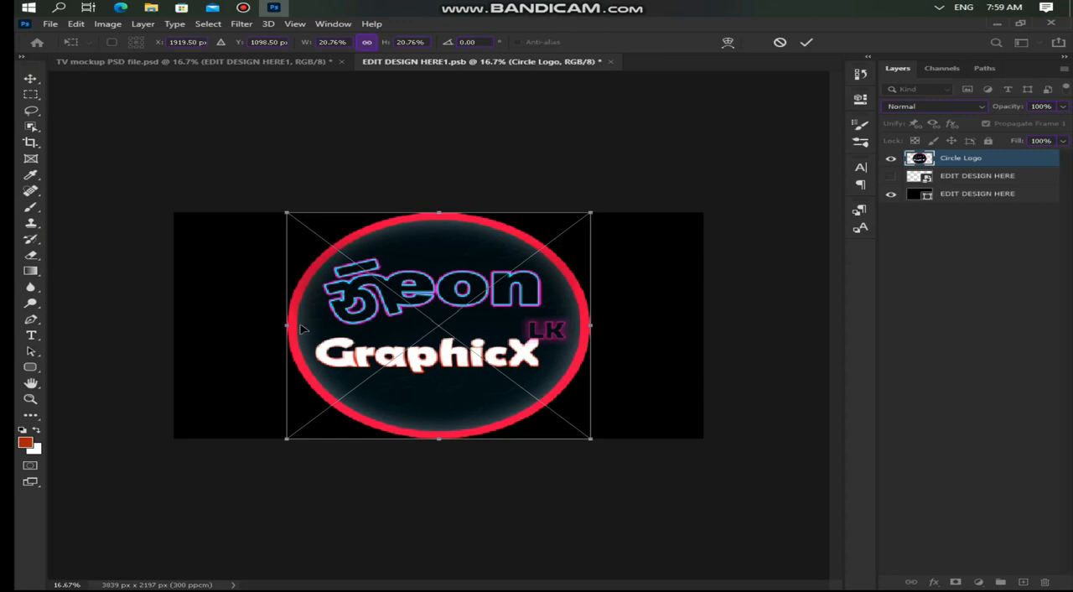
pyautogui.moveTo(289, 435); pyautogui.dragTo(371, 371)
pyautogui.moveTo(484, 283); pyautogui.dragTo(440, 290)
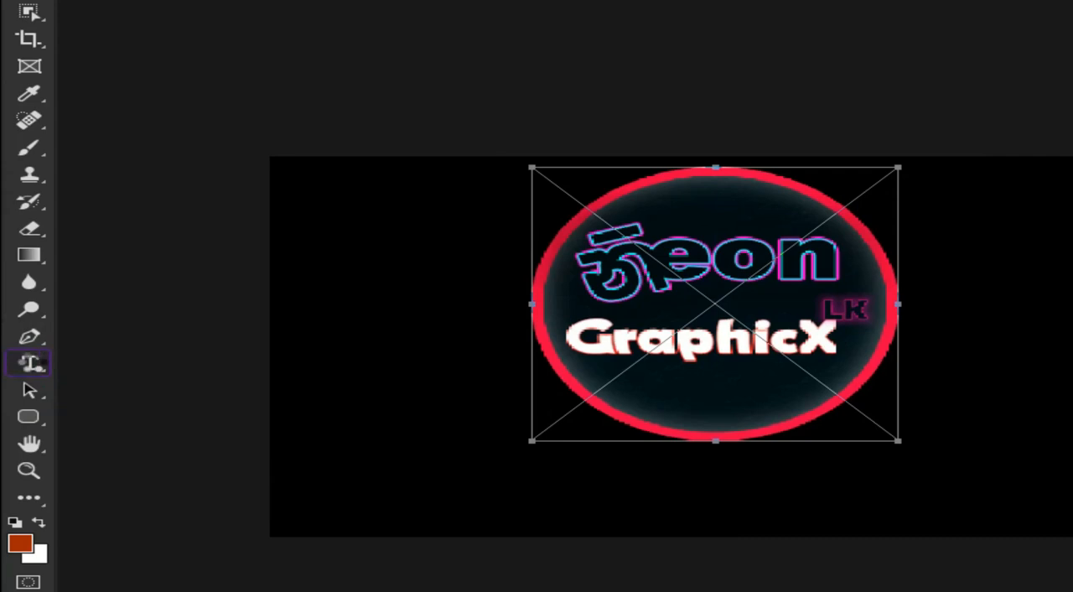
# Step: Add the horizontal text "NEON GRAPHICX LK" below the logo in Alegre Sans Regular at 36 pt
pyautogui.click(30, 363)
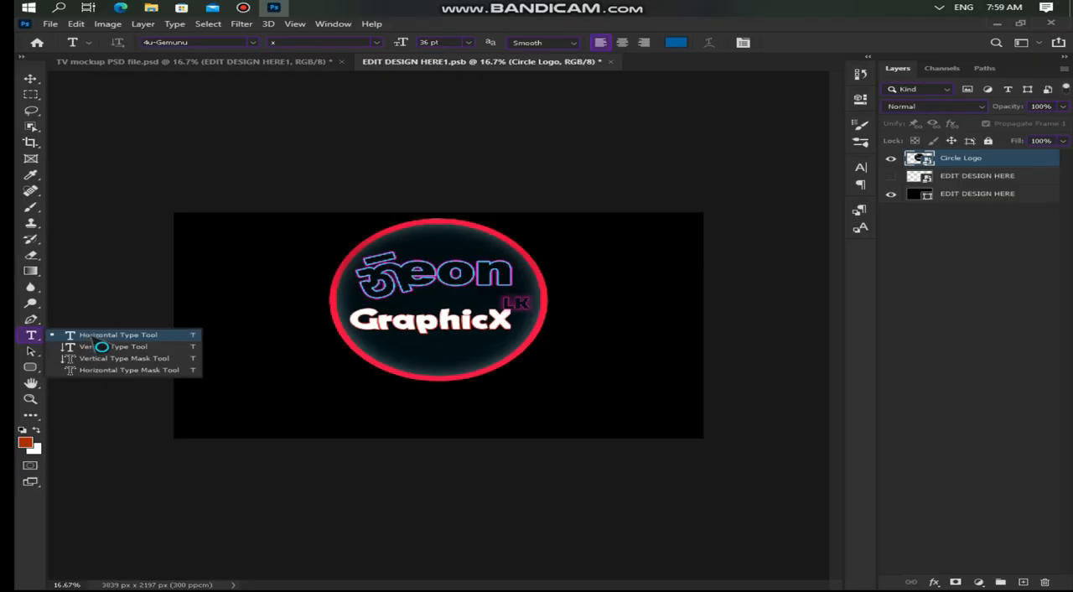
pyautogui.click(94, 335)
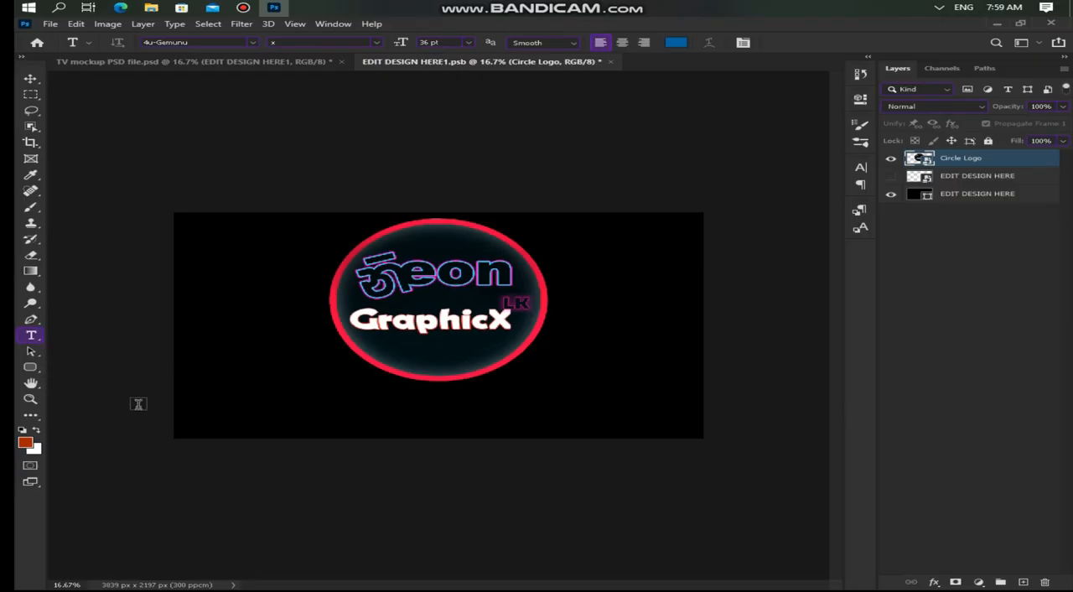
pyautogui.click(229, 403)
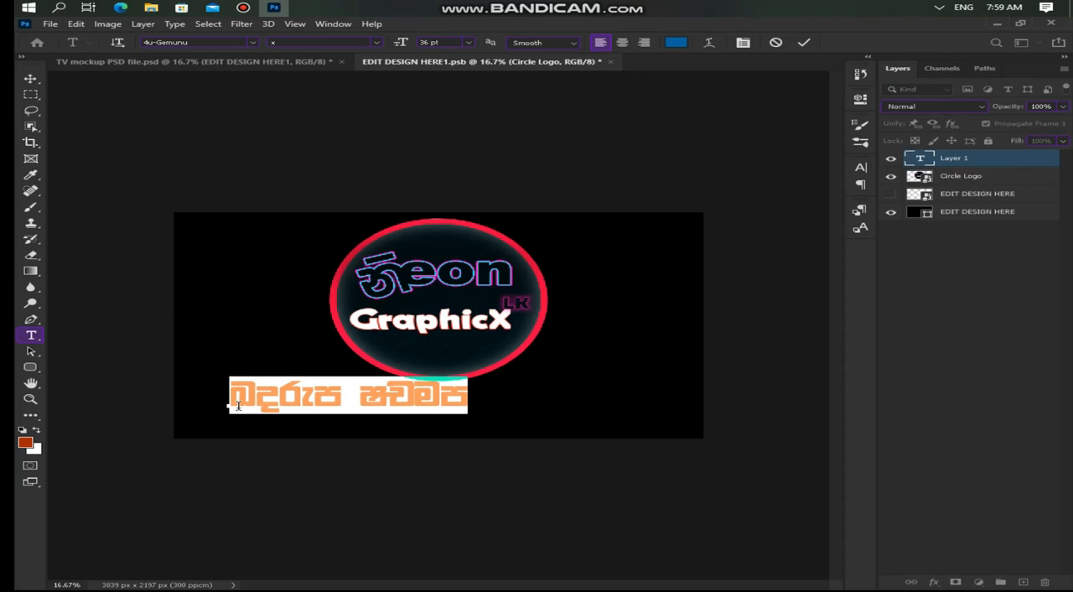
pyautogui.press('BackSpace')
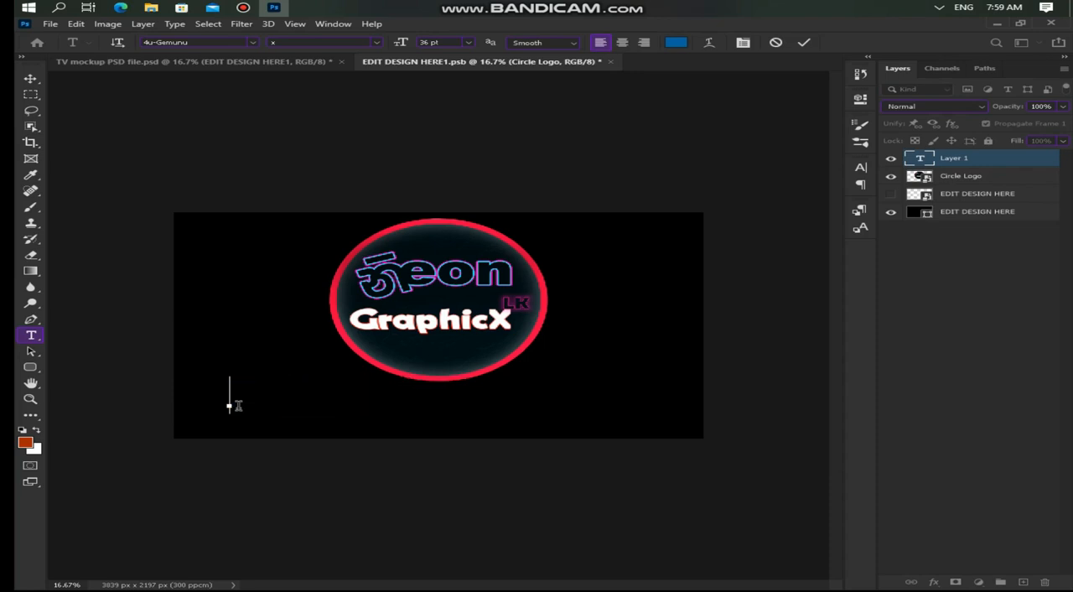
pyautogui.click(252, 42)
pyautogui.scroll(-15, 324, 168)
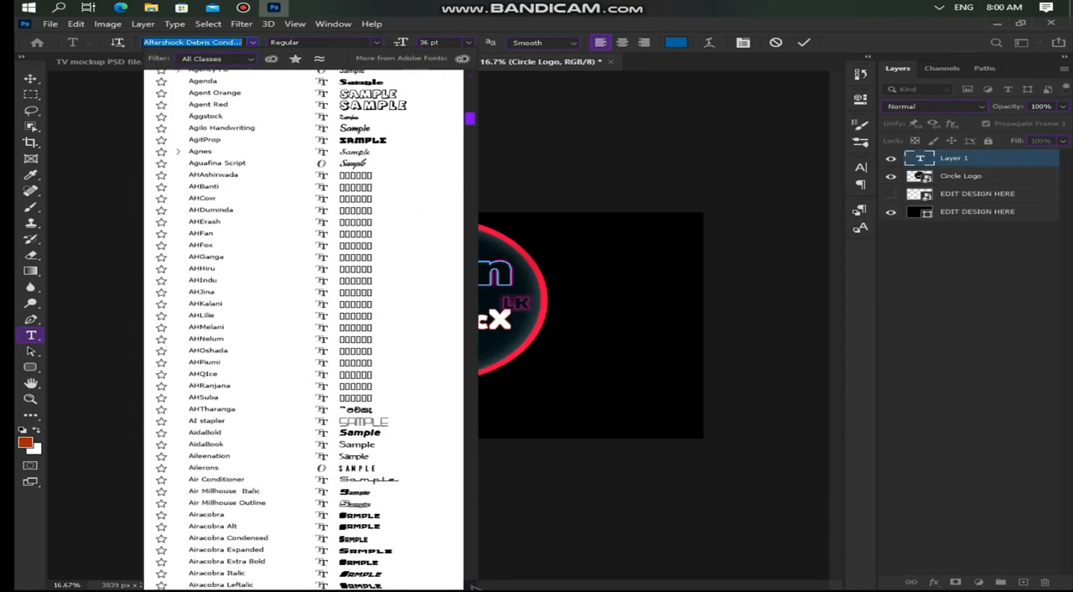
pyautogui.press('Escape')
pyautogui.write('NEON GRAPHICX LK')
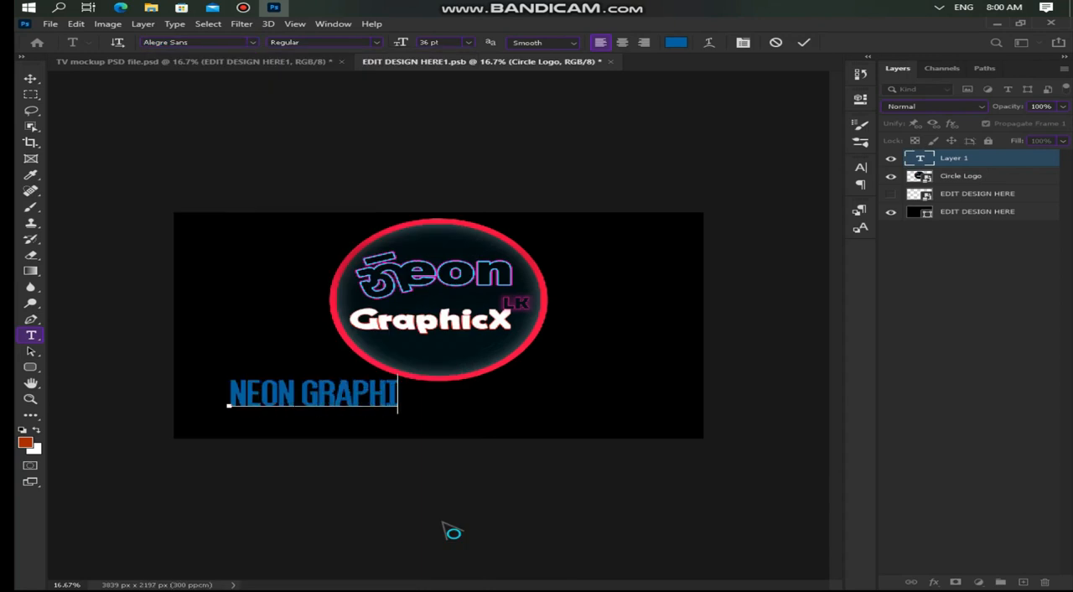
# Step: Move the NEON GRAPHICX LK text so it sits centred beneath the circle logo
pyautogui.moveTo(216, 393); pyautogui.dragTo(285, 412)
pyautogui.moveTo(569, 413); pyautogui.dragTo(176, 405)
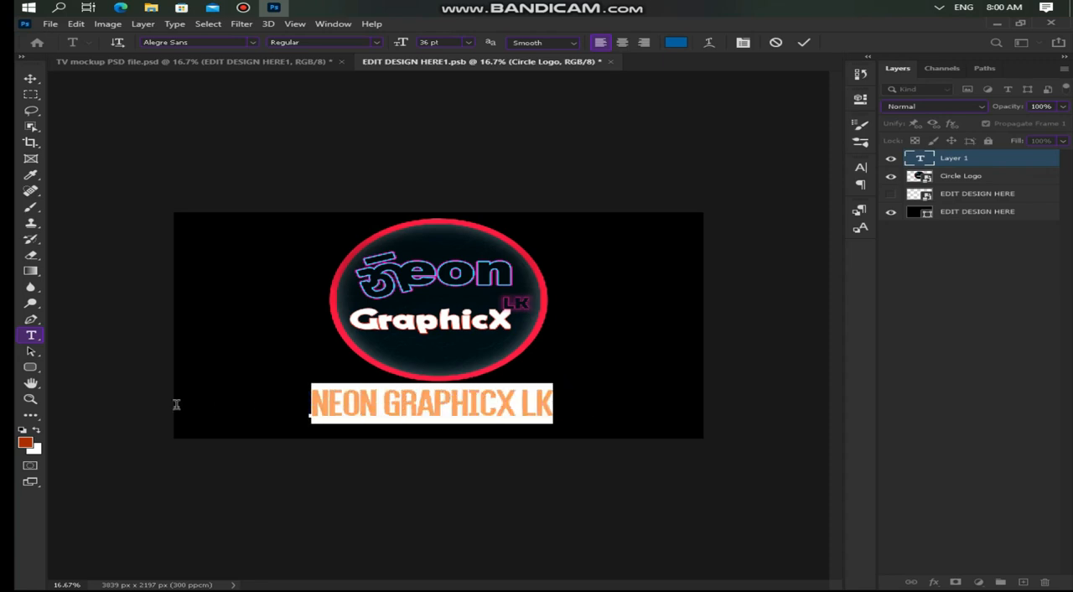
pyautogui.click(252, 44)
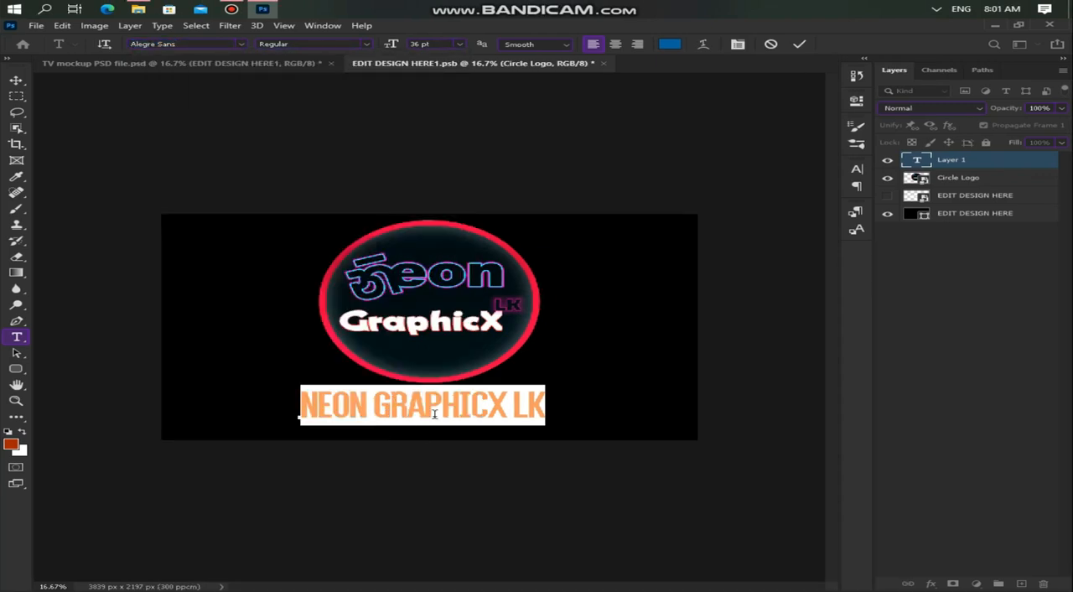
pyautogui.click(436, 412)
pyautogui.moveTo(559, 407); pyautogui.dragTo(554, 410)
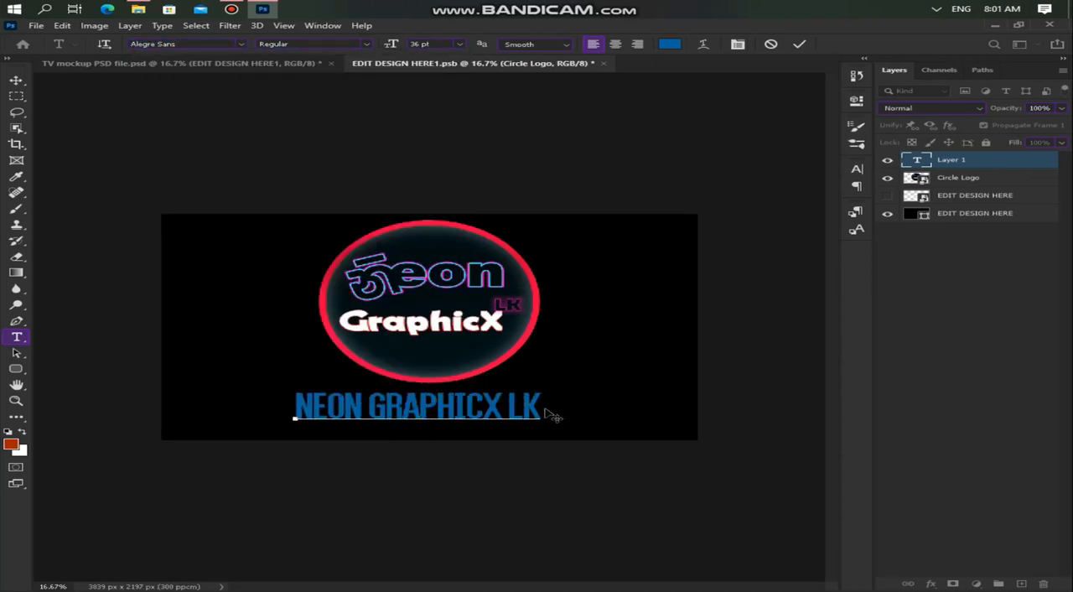
pyautogui.moveTo(260, 417); pyautogui.dragTo(264, 416)
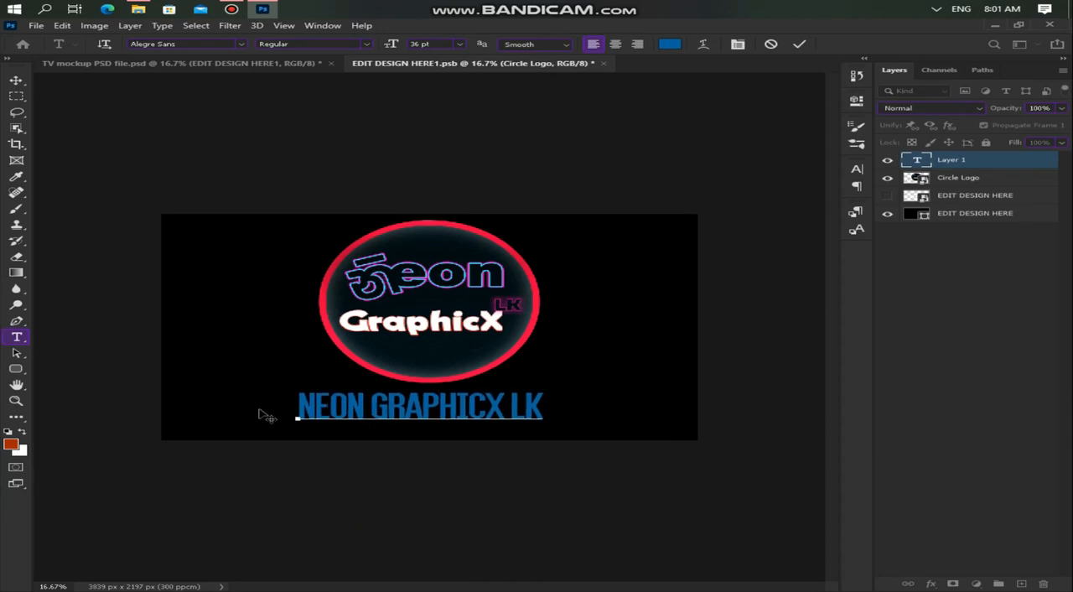
# Step: Recolour the NEON GRAPHICX LK text orange and commit the text edit
pyautogui.moveTo(537, 407); pyautogui.dragTo(201, 409)
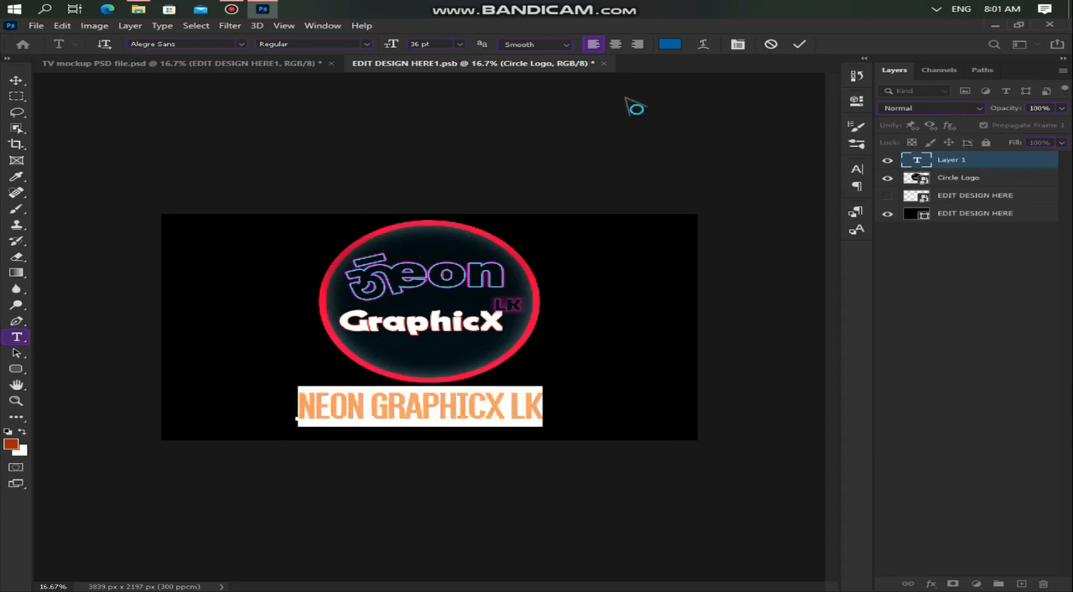
pyautogui.click(669, 45)
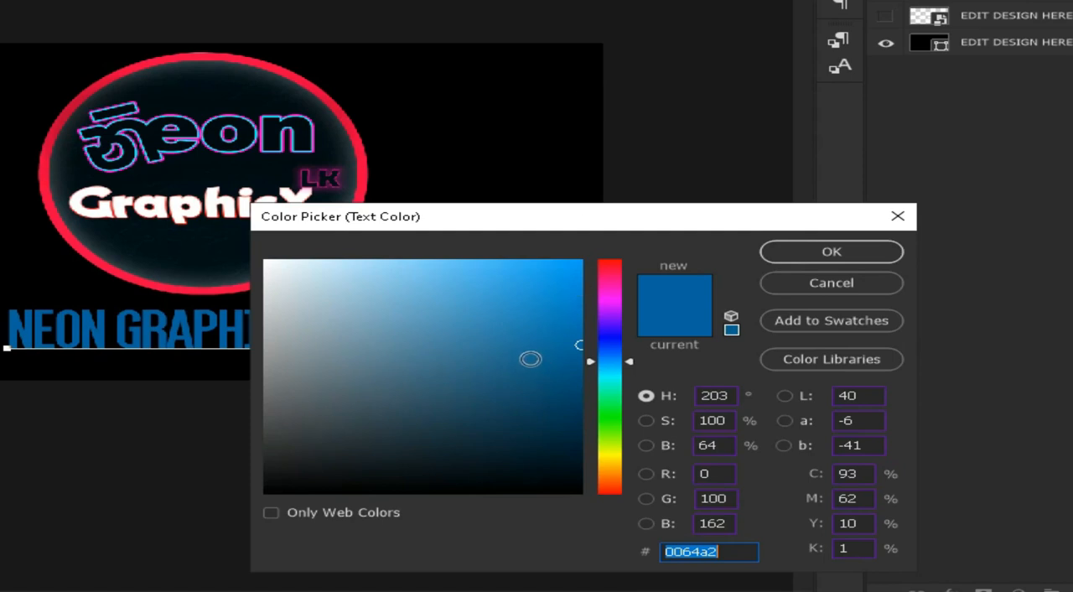
pyautogui.moveTo(529, 358); pyautogui.dragTo(88, 237)
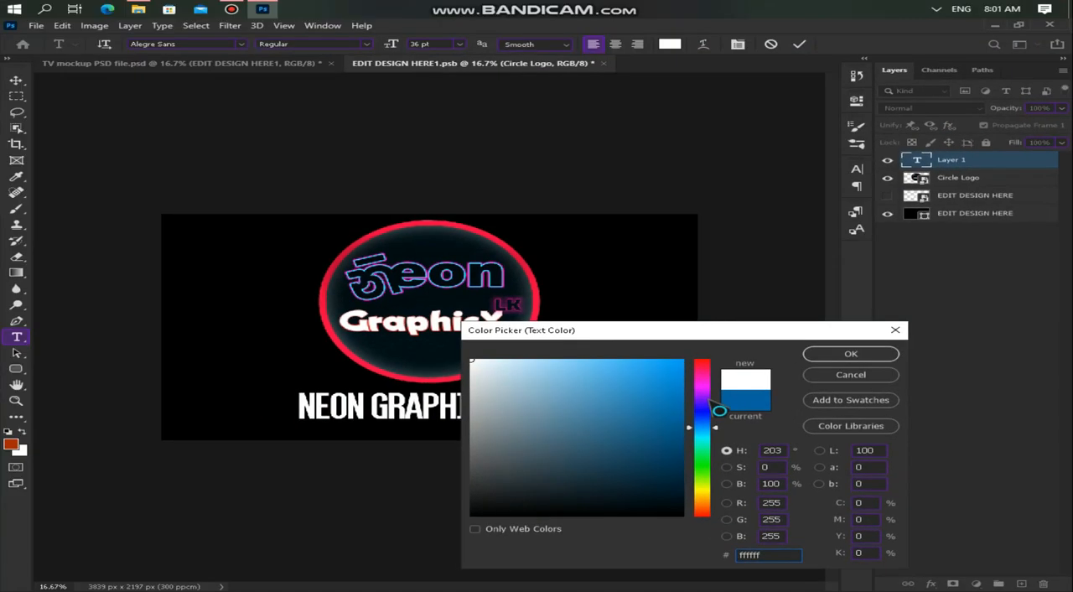
pyautogui.moveTo(719, 410); pyautogui.dragTo(714, 507)
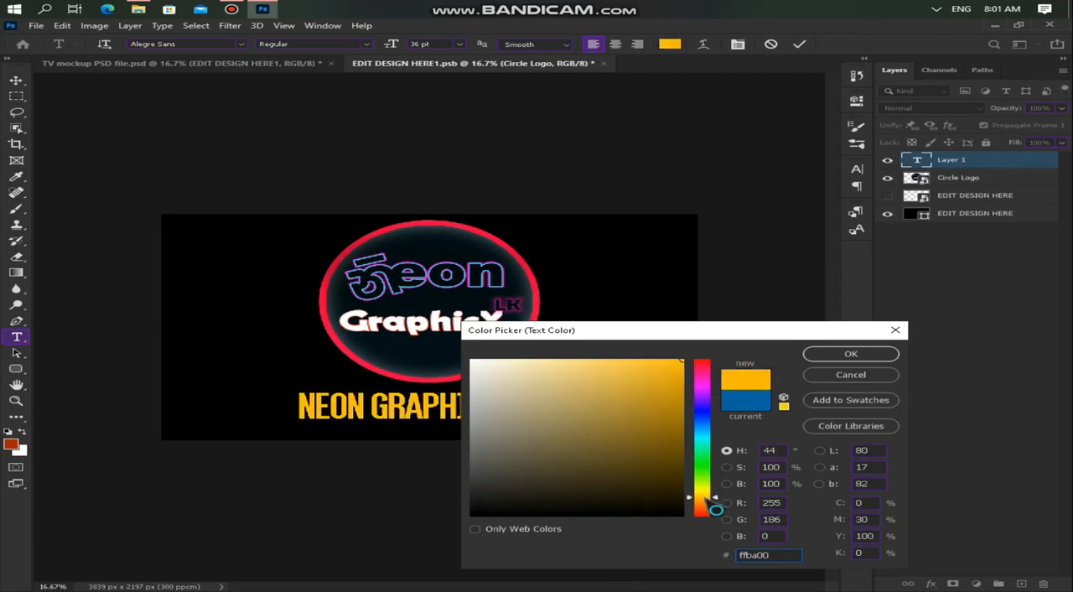
pyautogui.click(855, 354)
pyautogui.click(994, 157)
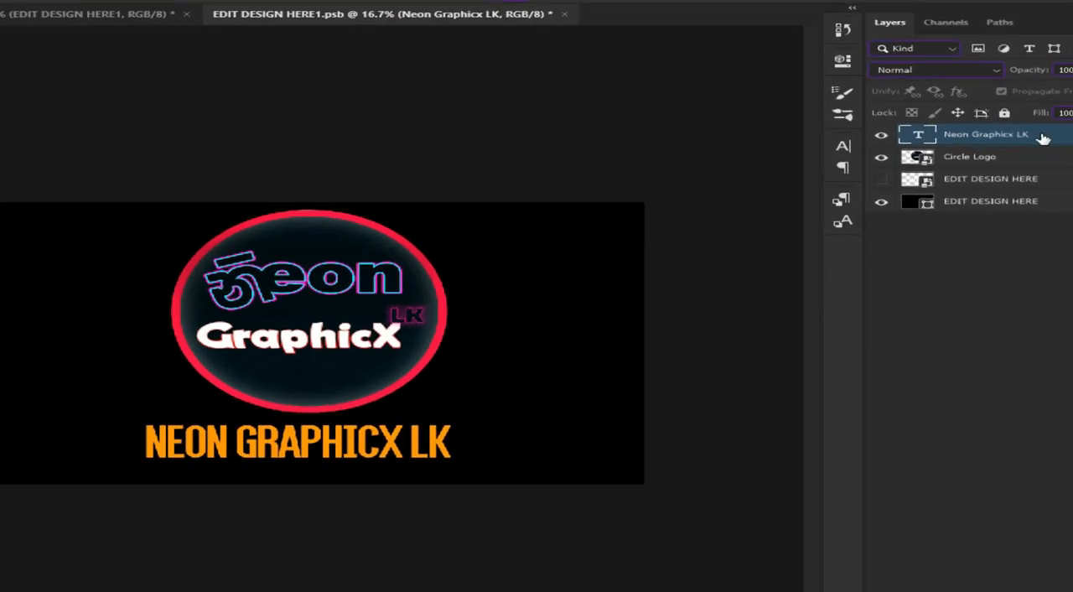
# Step: Add Inner Shadow and Inner Glow effects to the NEON GRAPHICX LK text layer
pyautogui.rightClick(1018, 160)
pyautogui.click(913, 48)
pyautogui.click(302, 212)
pyautogui.click(305, 192)
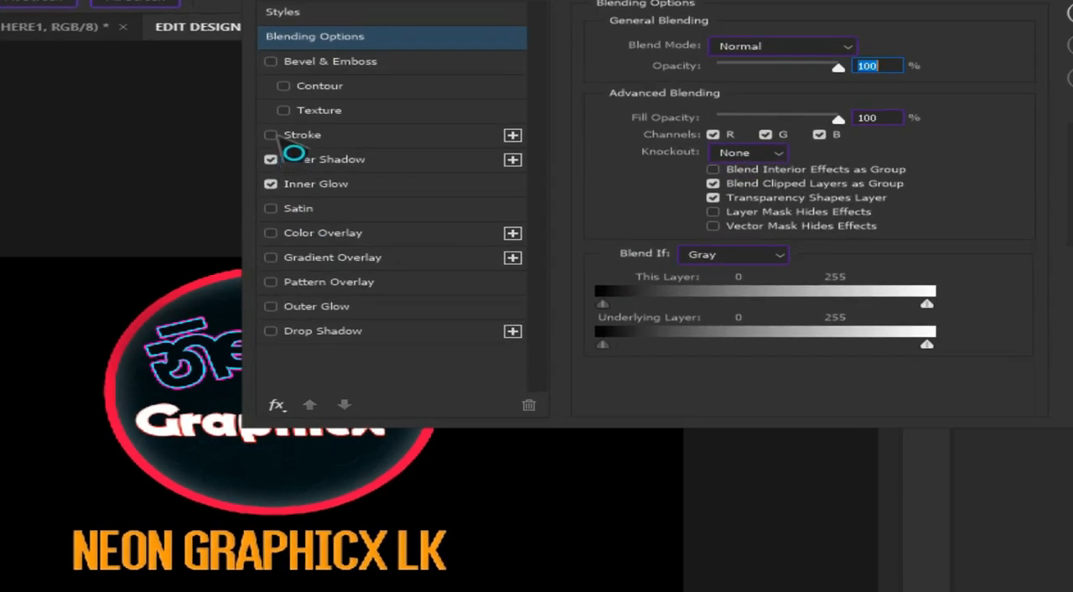
# Step: Try a 3 px yellow Stroke effect positioned outside the NEON GRAPHICX LK text
pyautogui.click(338, 172)
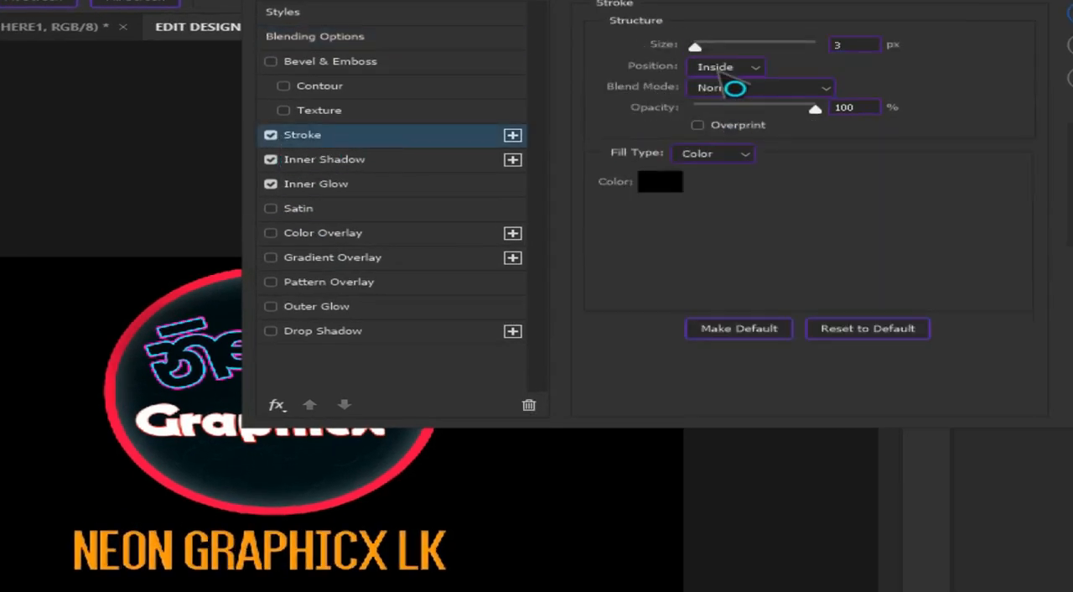
pyautogui.click(719, 69)
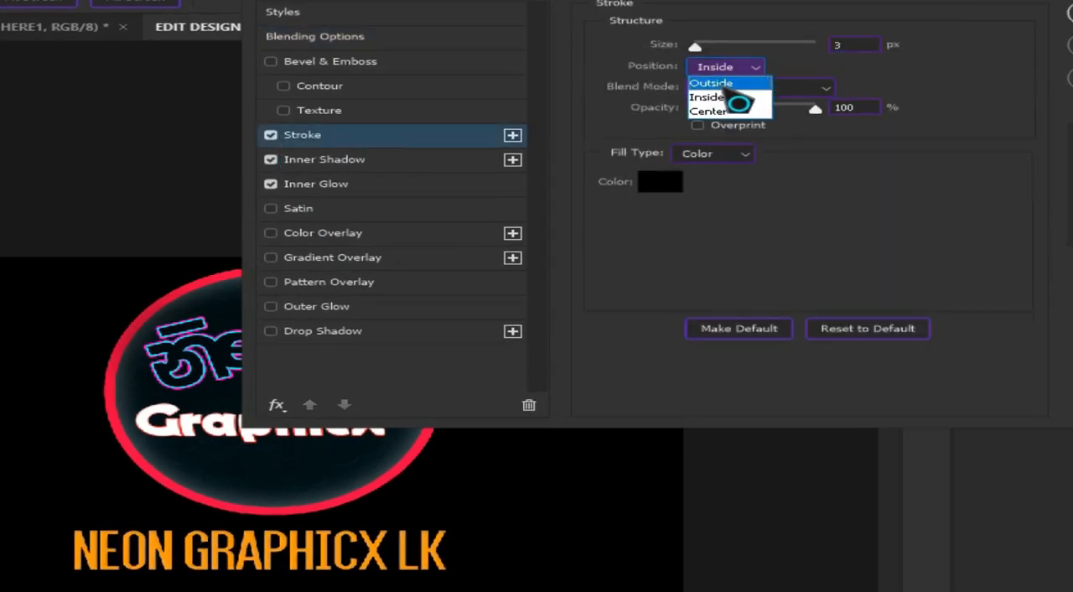
pyautogui.click(715, 75)
pyautogui.click(659, 182)
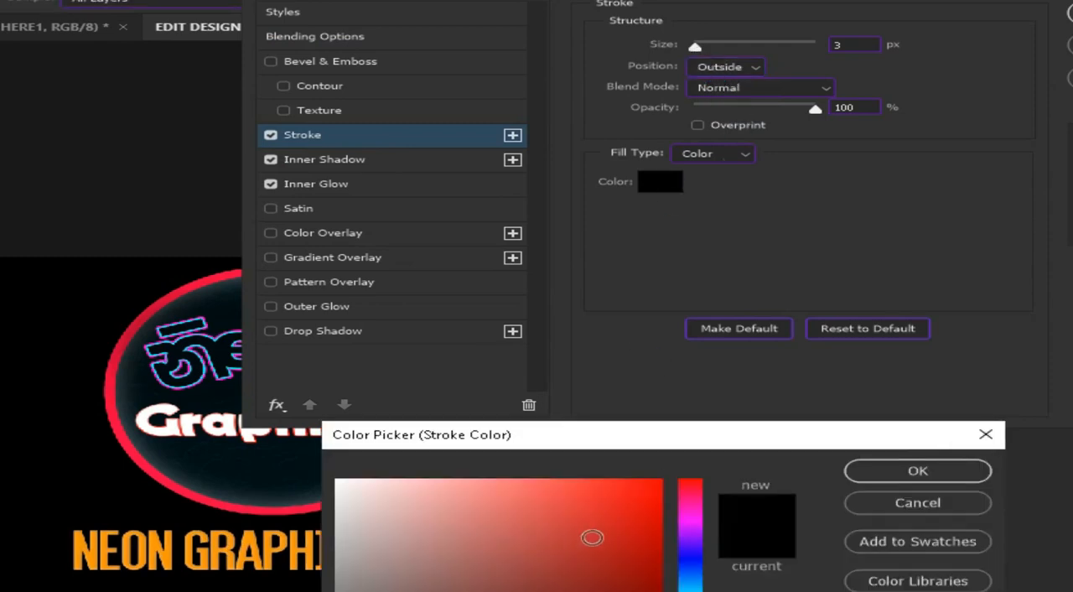
pyautogui.moveTo(714, 498)
pyautogui.mouseDown()
pyautogui.moveTo(716, 480)
pyautogui.moveTo(701, 458)
pyautogui.mouseUp()
pyautogui.moveTo(644, 322); pyautogui.dragTo(790, 184)
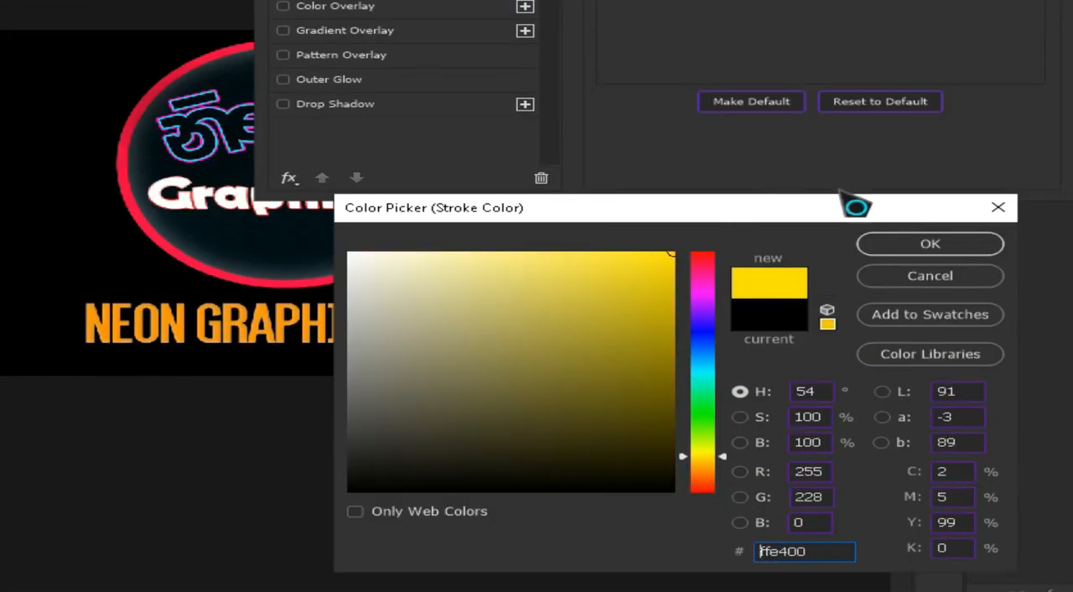
pyautogui.moveTo(699, 458); pyautogui.dragTo(699, 467)
pyautogui.click(963, 245)
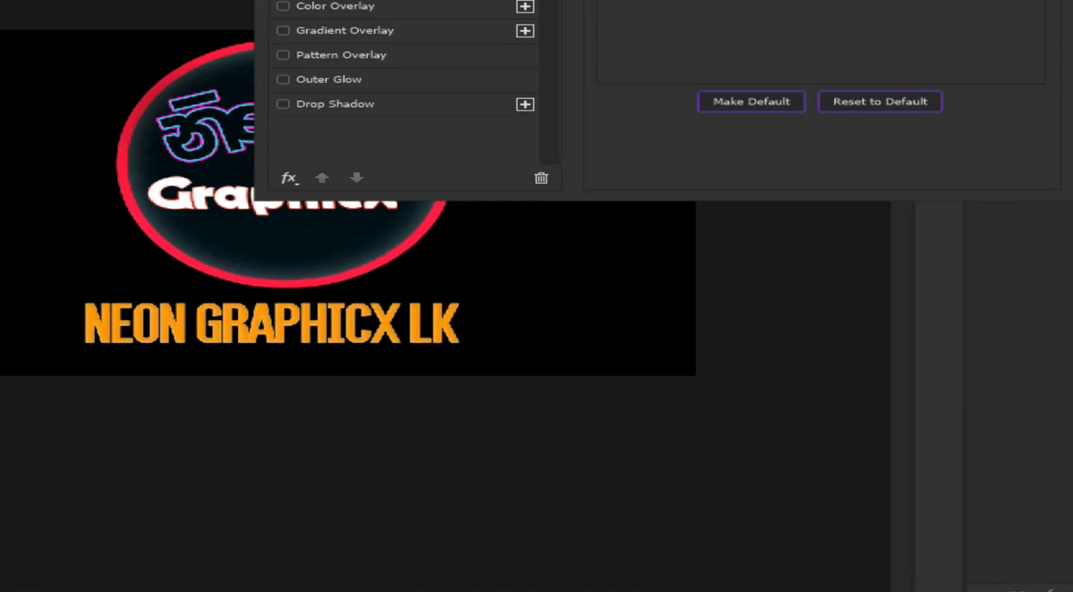
pyautogui.click(649, 84)
# Step: Add Satin, Drop Shadow and Bevel & Emboss with Texture to the text's layer style
pyautogui.click(252, 303)
pyautogui.click(201, 302)
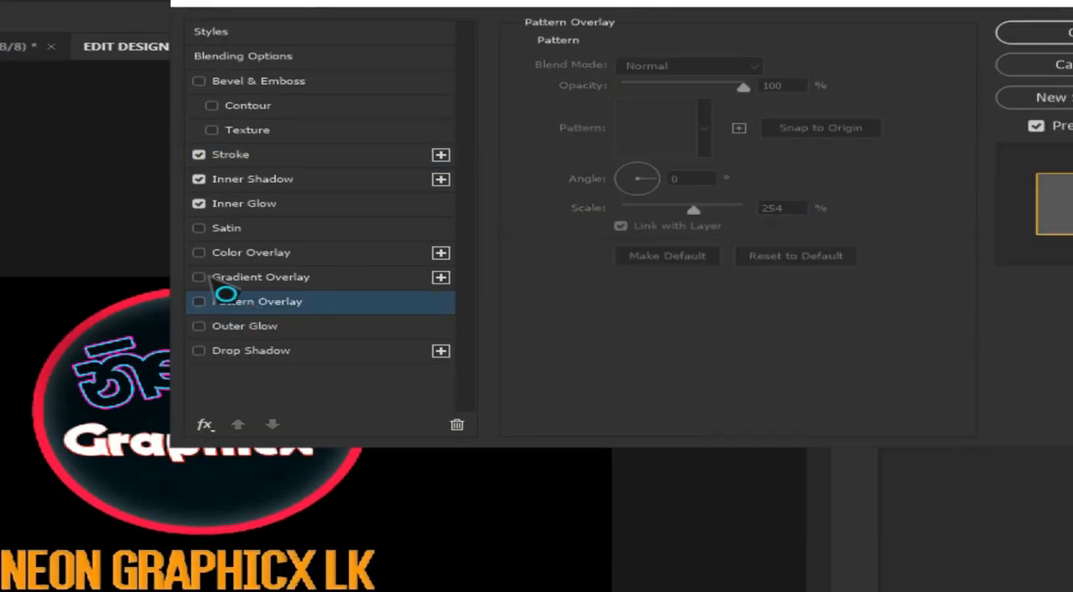
pyautogui.click(216, 231)
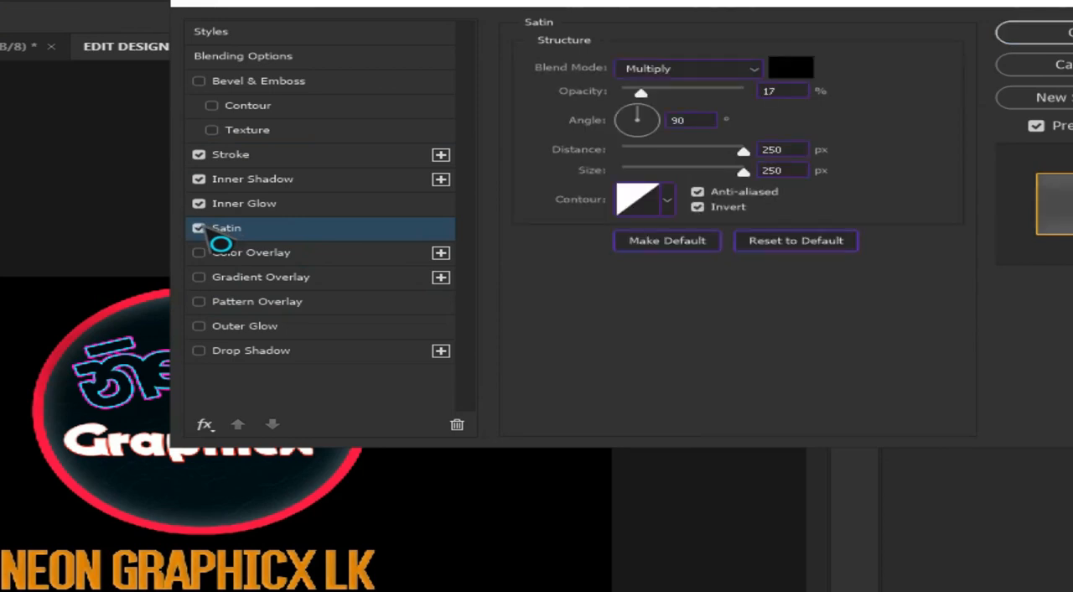
pyautogui.click(201, 351)
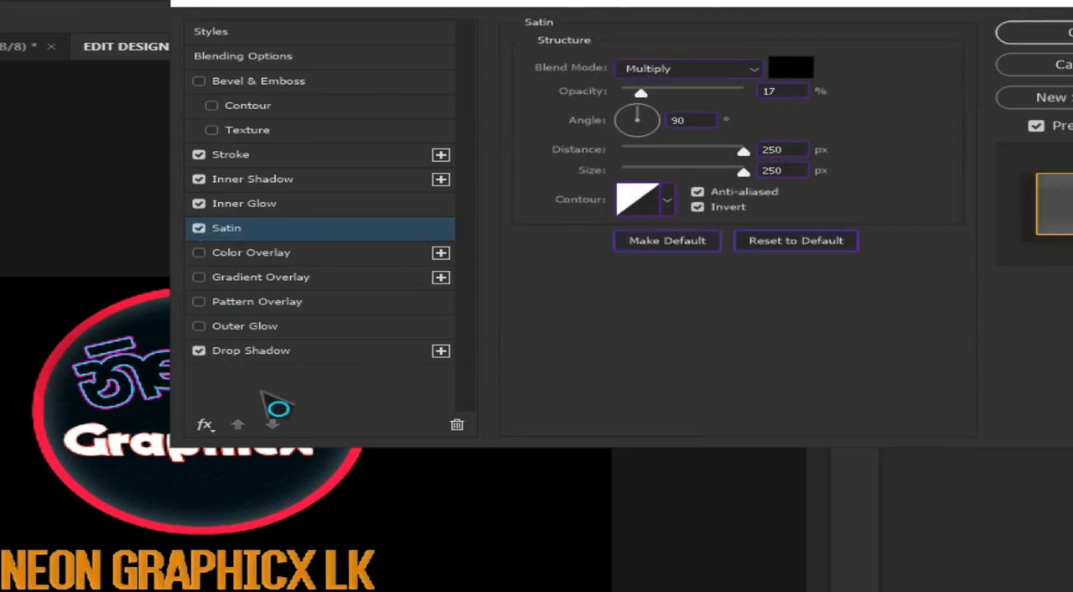
pyautogui.click(213, 131)
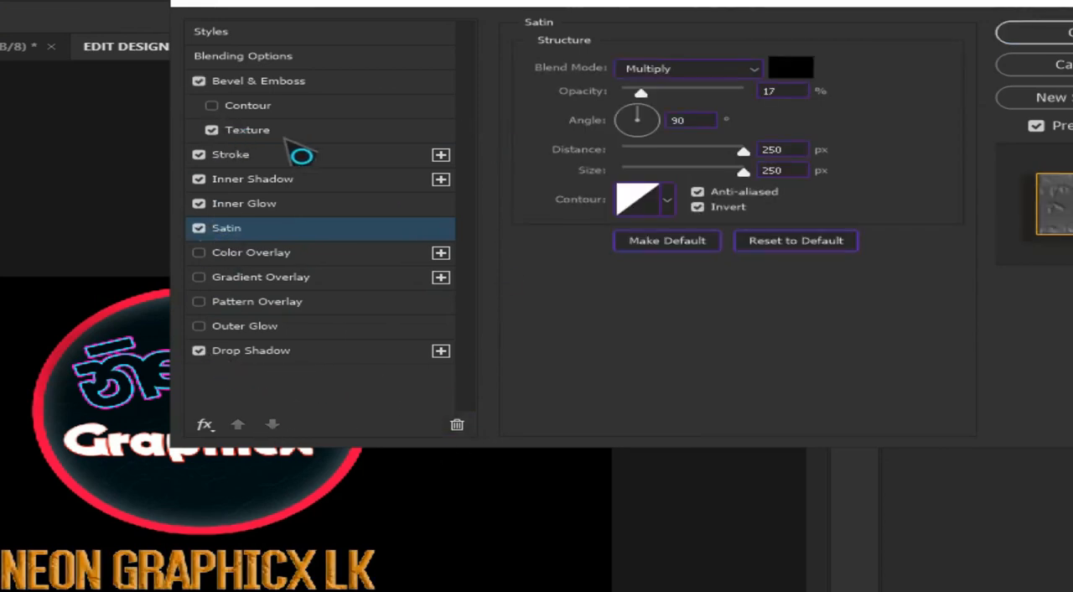
pyautogui.click(644, 90)
pyautogui.click(742, 47)
pyautogui.moveTo(652, 131); pyautogui.dragTo(680, 132)
pyautogui.click(682, 149)
# Step: Give the text a white Outer Glow with 20% opacity and a size of 250 px
pyautogui.click(276, 330)
pyautogui.moveTo(656, 259); pyautogui.dragTo(676, 242)
pyautogui.moveTo(721, 85); pyautogui.dragTo(642, 101)
pyautogui.moveTo(676, 247); pyautogui.dragTo(843, 247)
pyautogui.moveTo(622, 86); pyautogui.dragTo(646, 87)
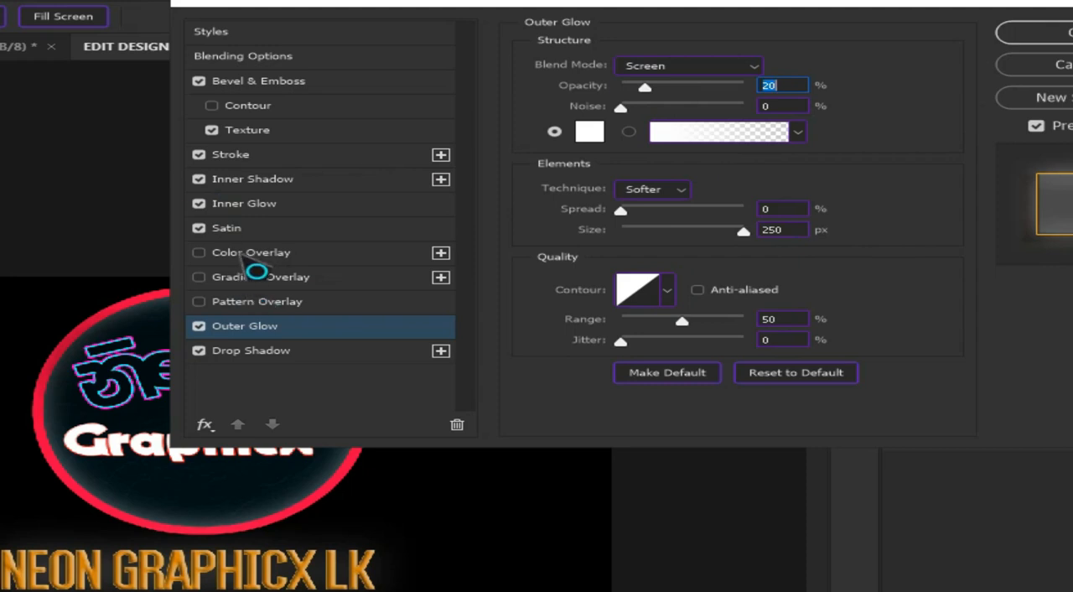
# Step: Give the text a fully saturated blue Color Overlay and turn off its Stroke effect
pyautogui.click(251, 252)
pyautogui.click(792, 205)
pyautogui.click(595, 289)
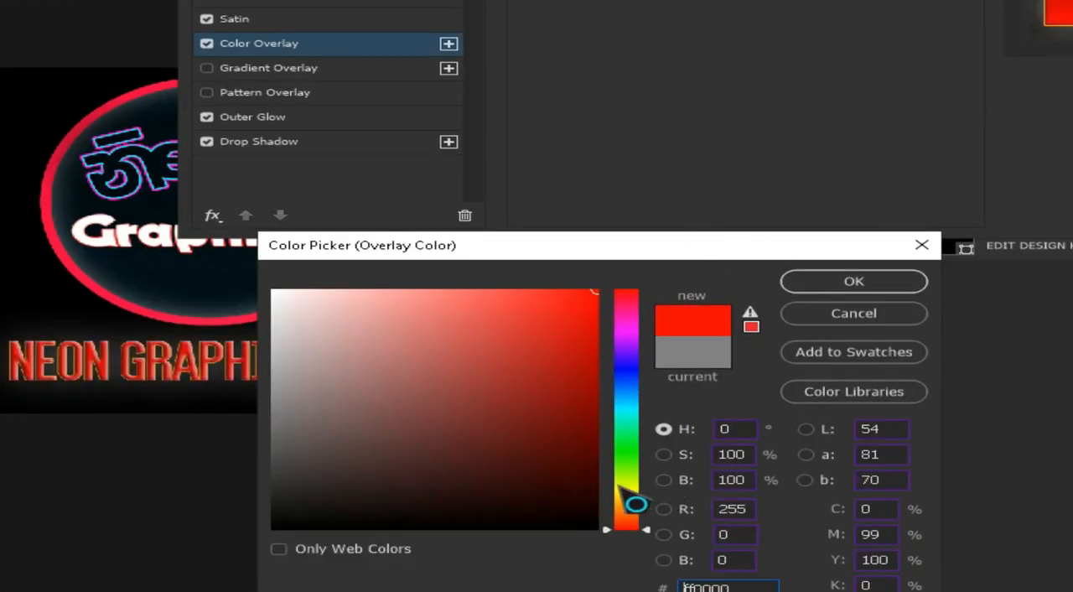
pyautogui.click(272, 290)
pyautogui.moveTo(632, 412); pyautogui.dragTo(632, 376)
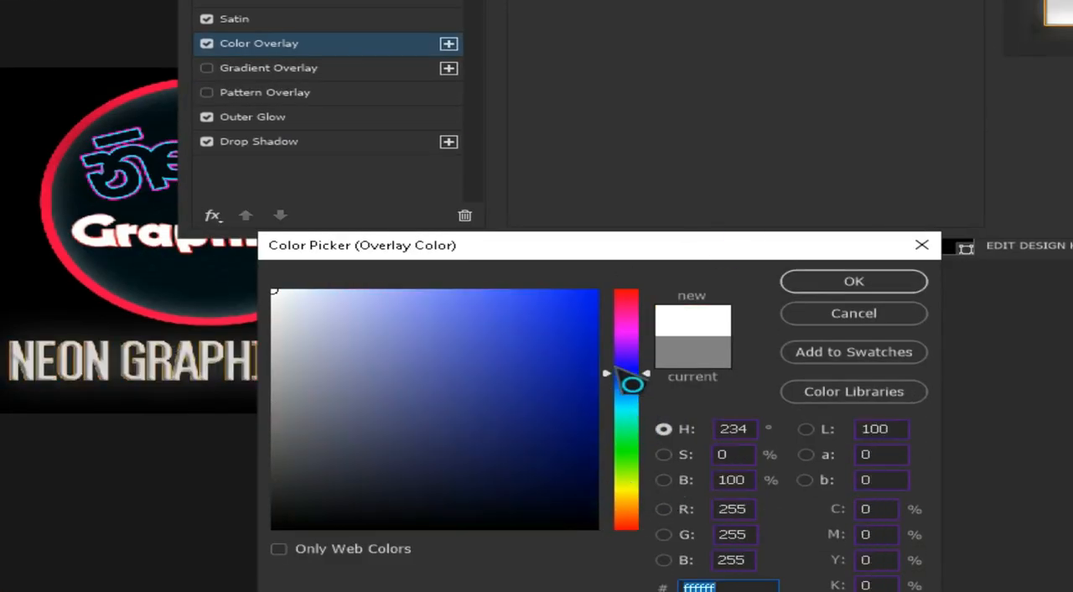
pyautogui.click(597, 290)
pyautogui.click(853, 281)
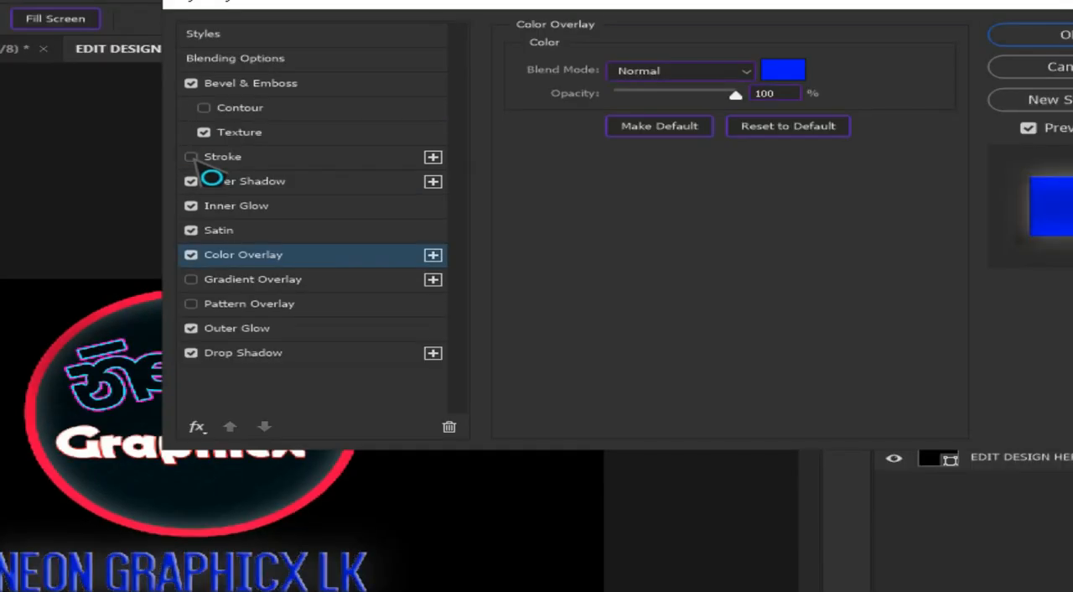
pyautogui.click(1032, 34)
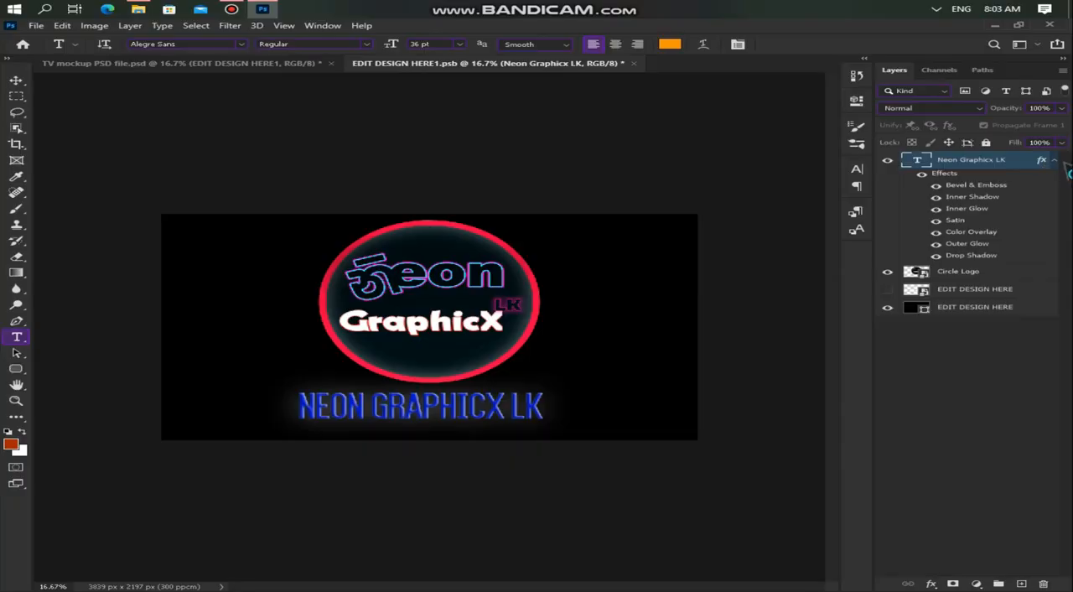
pyautogui.click(1054, 160)
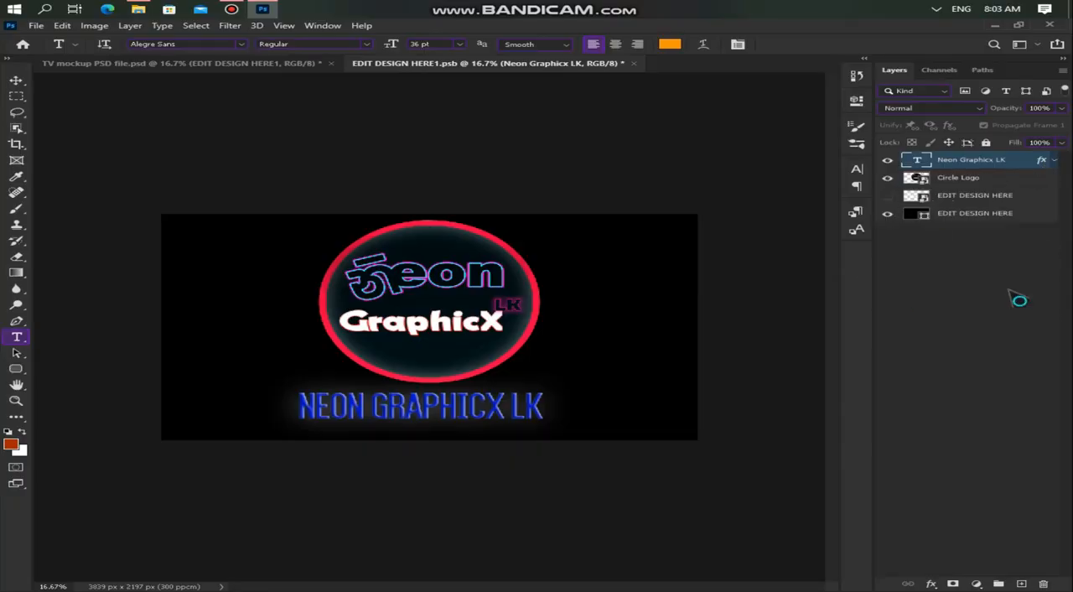
# Step: Save the edited EDIT DESIGN HERE1 smart object and return to the TV mockup document
pyautogui.click(16, 83)
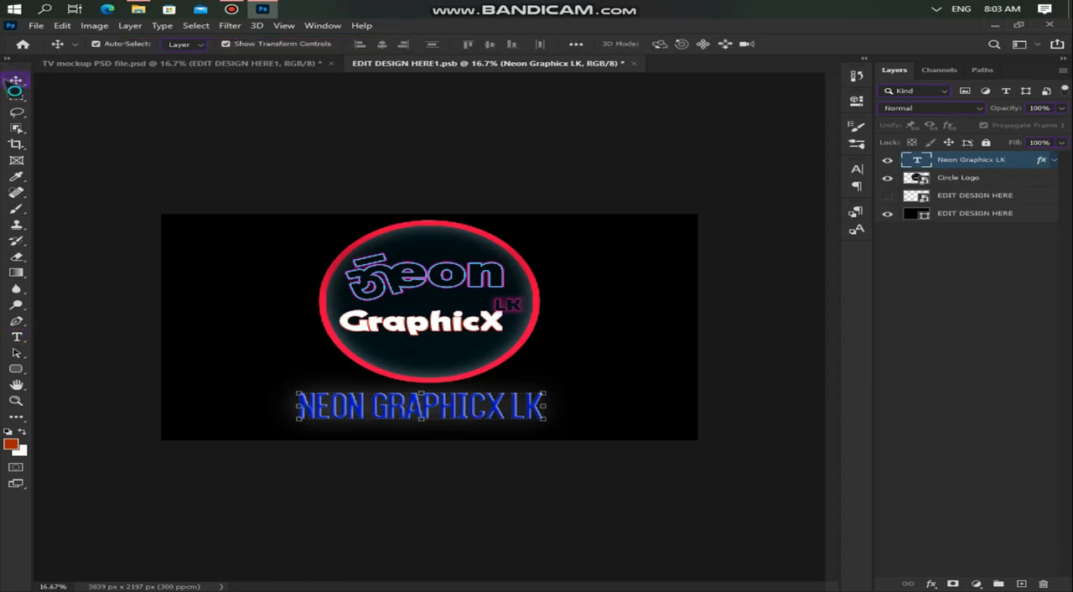
pyautogui.click(37, 26)
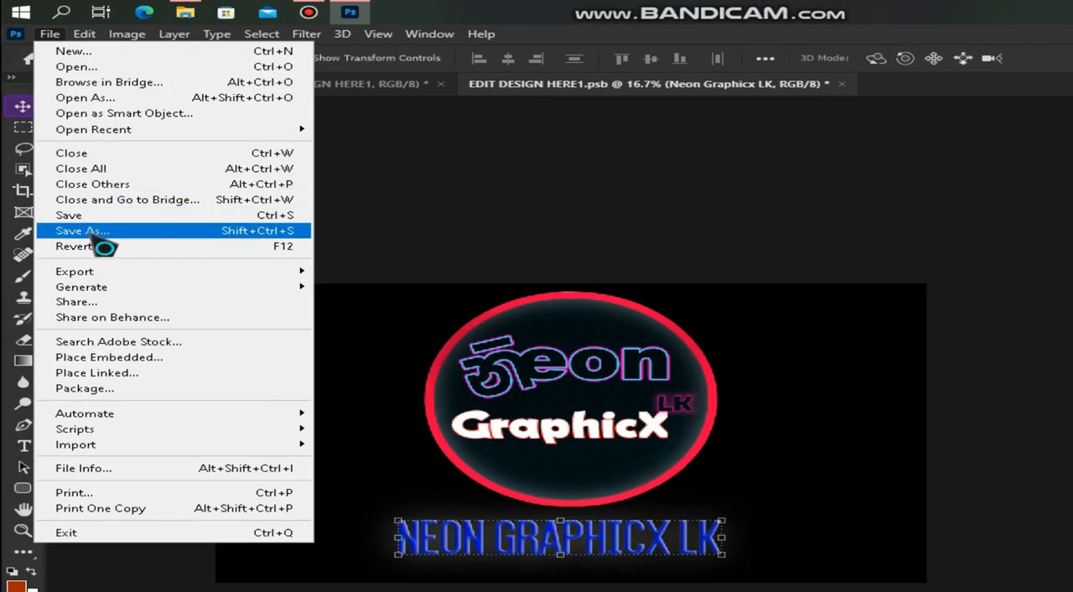
pyautogui.click(69, 215)
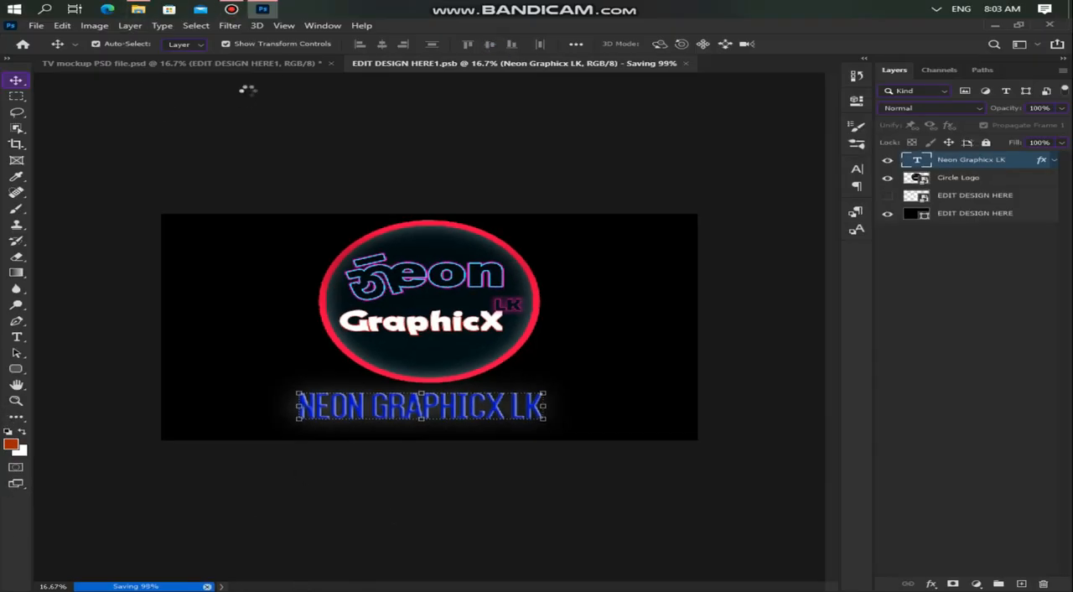
pyautogui.click(282, 67)
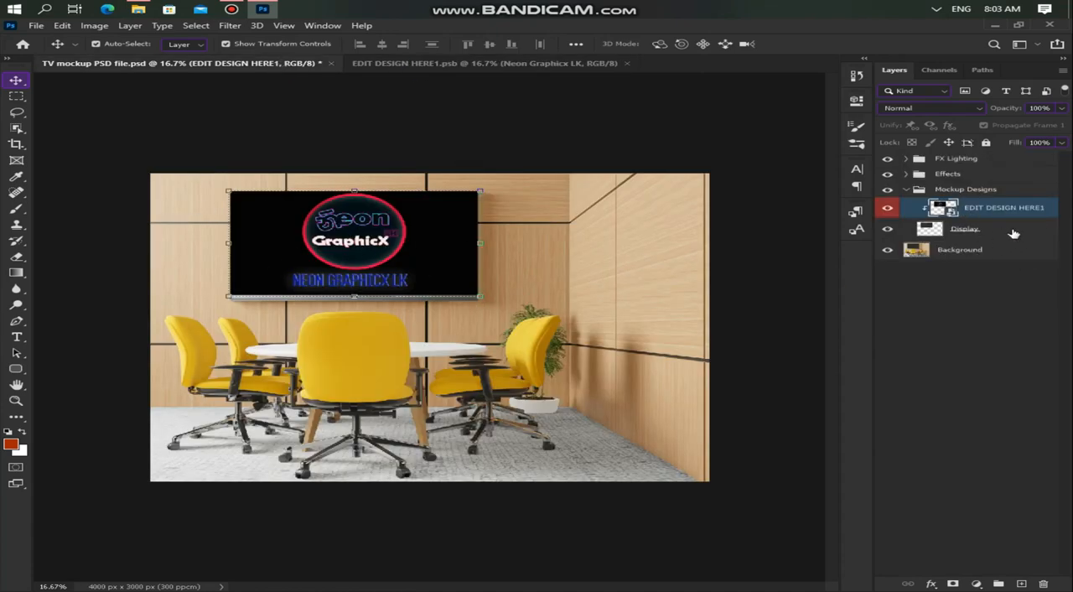
# Step: Examine what the Display layer, the FX Lighting, Effects and Mockup Designs groups and the Background contribute to the mockup
pyautogui.click(922, 229)
pyautogui.click(887, 232)
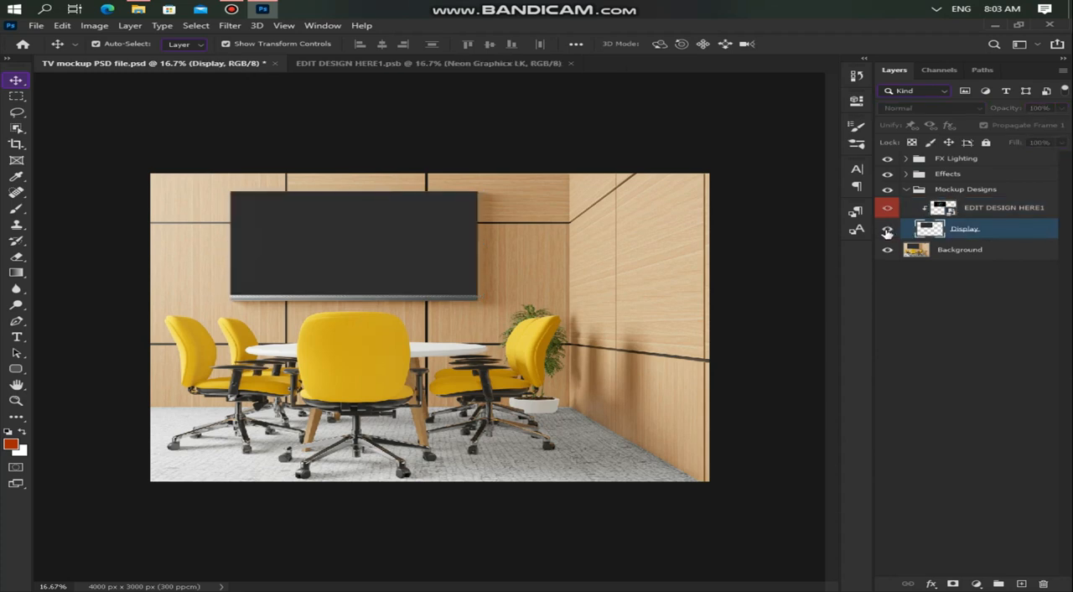
pyautogui.click(886, 232)
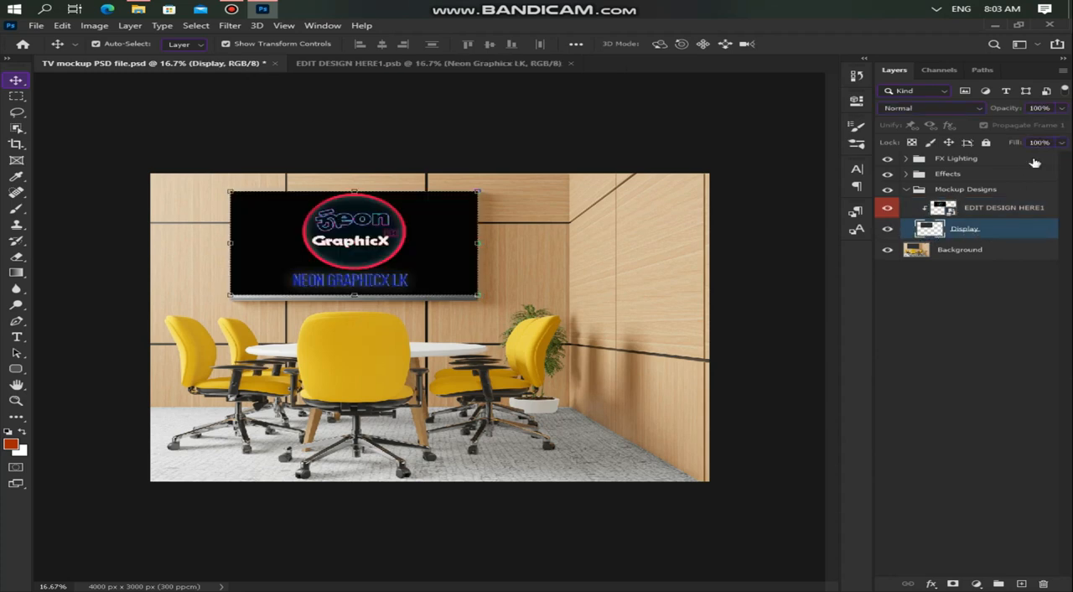
pyautogui.click(1038, 350)
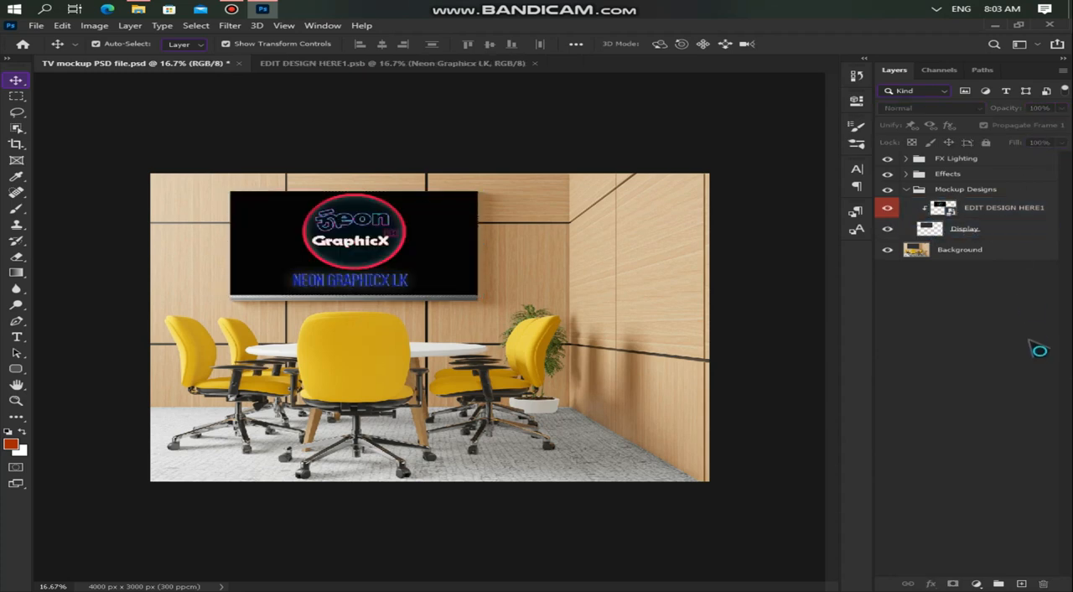
pyautogui.click(905, 158)
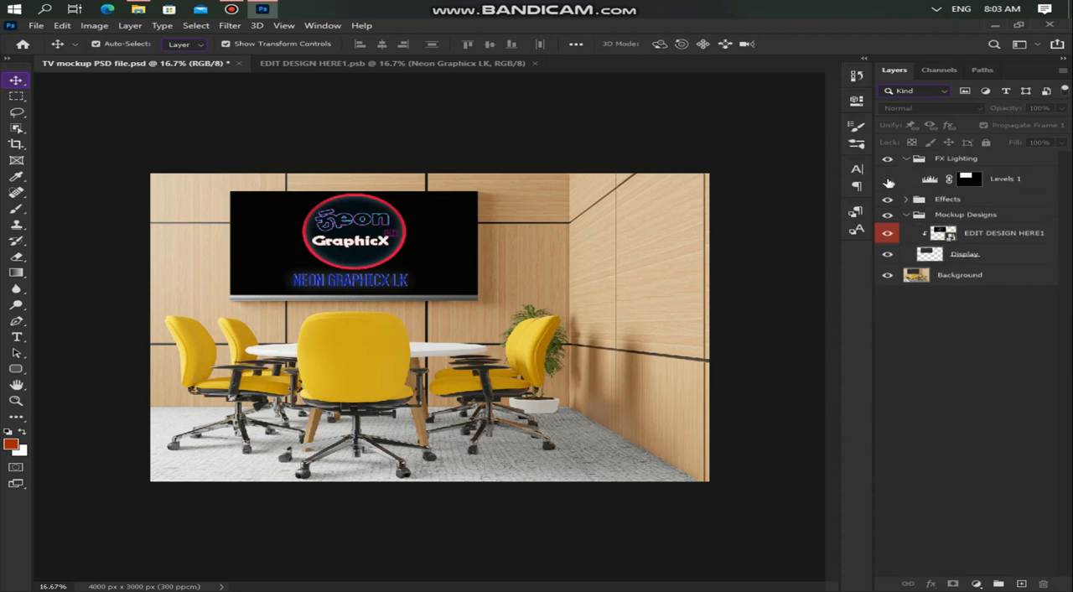
pyautogui.click(905, 200)
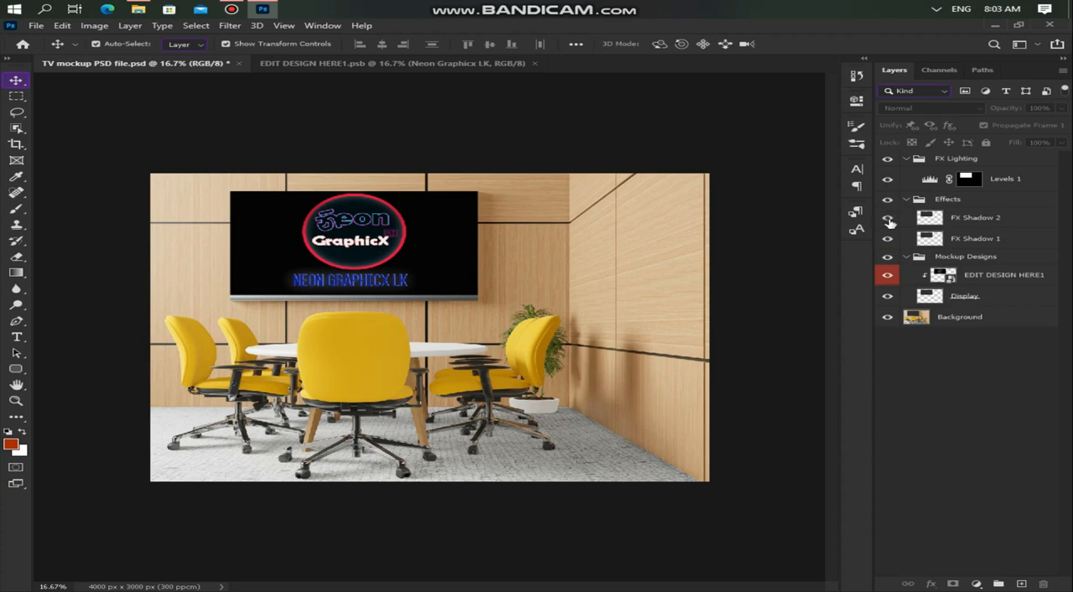
pyautogui.click(907, 256)
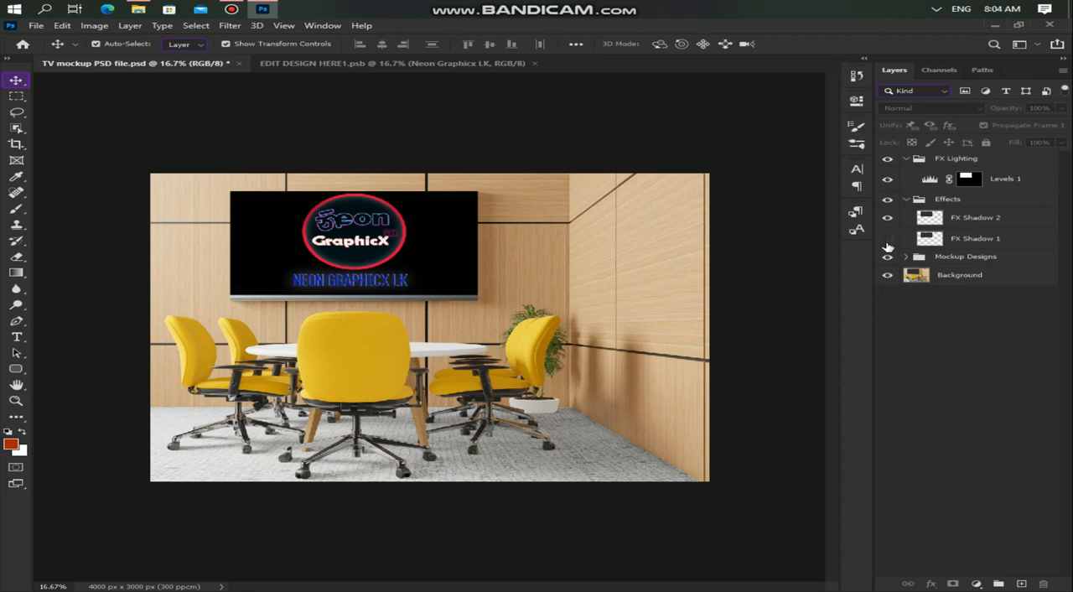
pyautogui.click(905, 199)
pyautogui.click(905, 160)
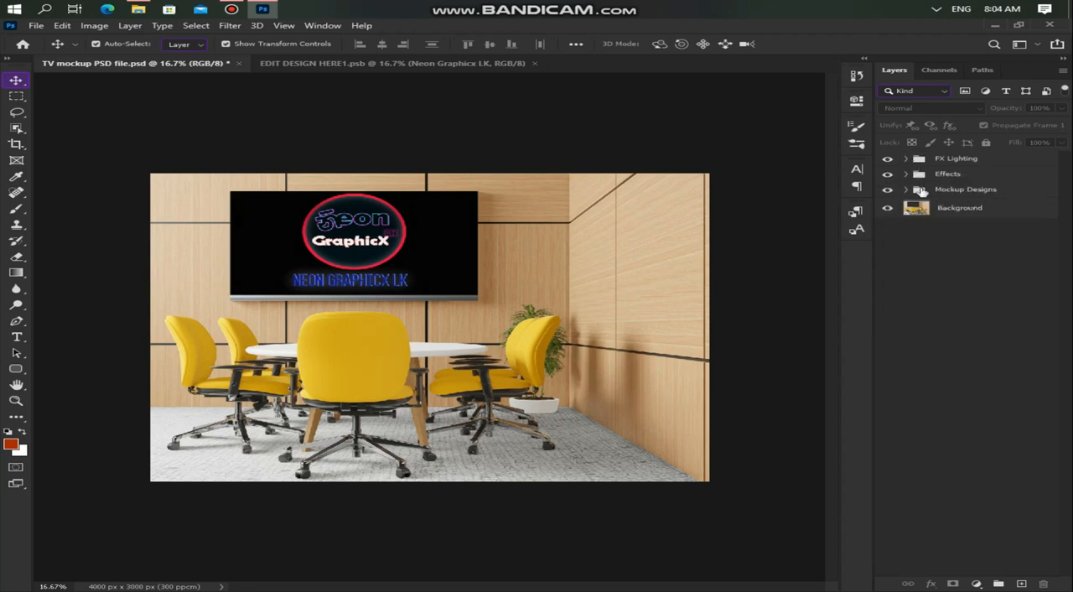
pyautogui.click(887, 208)
pyautogui.click(887, 208)
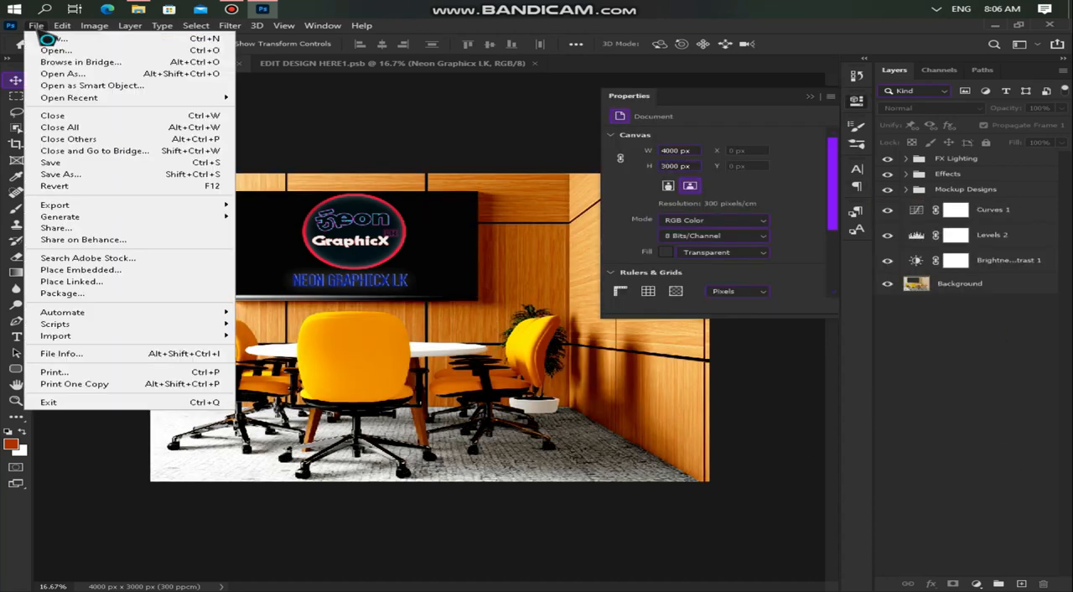
# Step: Save the TV mockup document, then try to save a copy of it with Save As
pyautogui.click(71, 163)
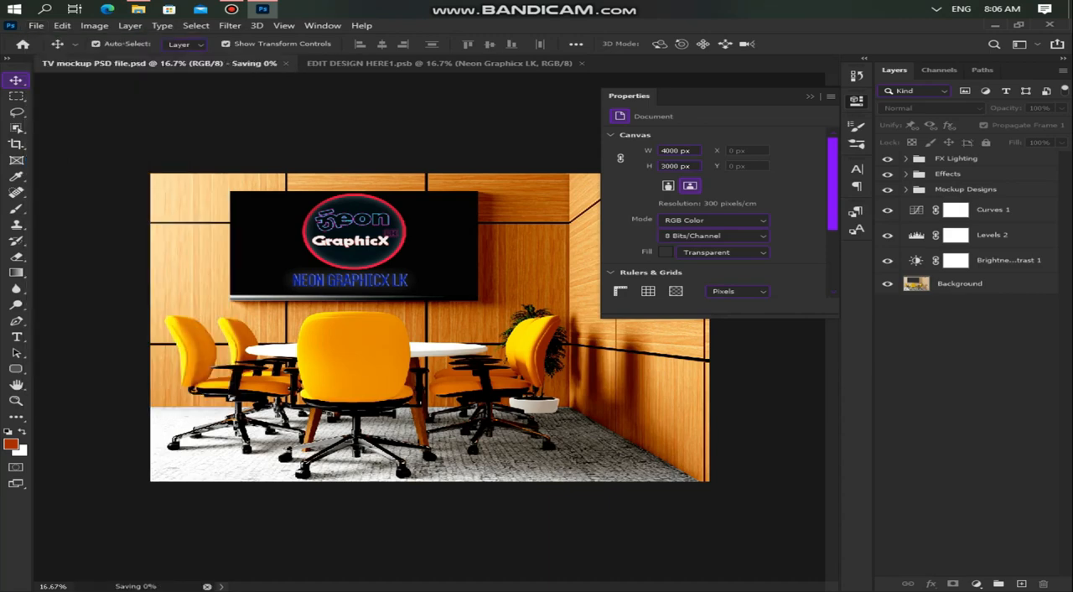
pyautogui.click(36, 25)
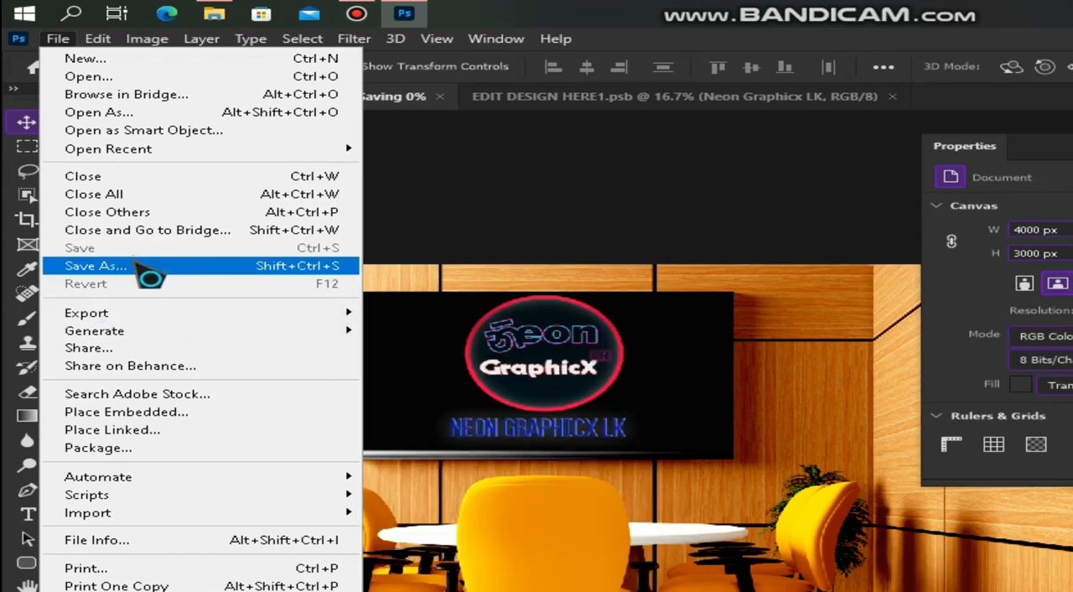
pyautogui.click(138, 265)
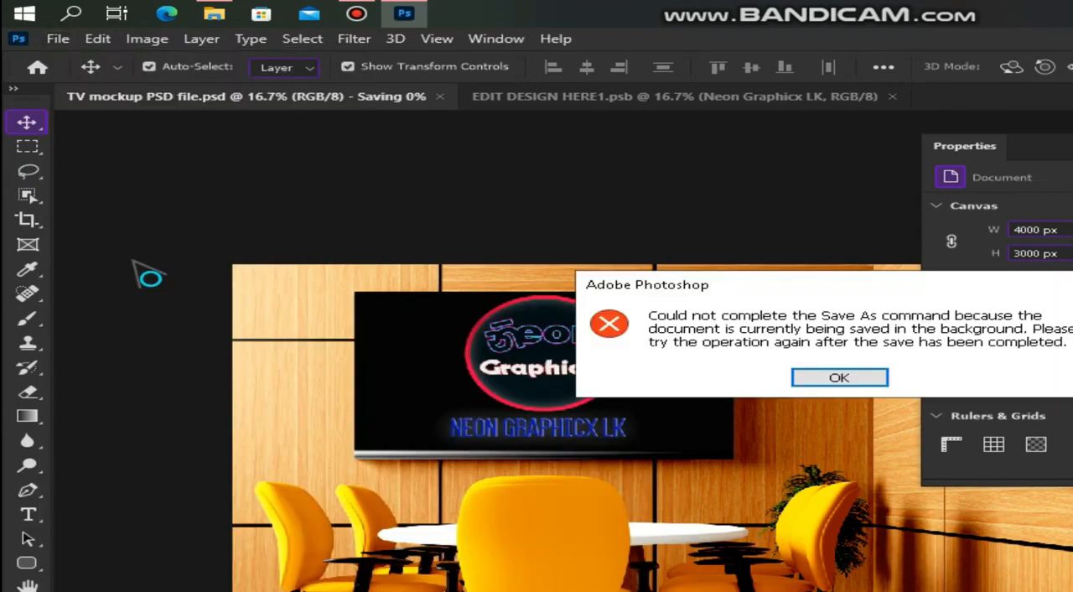
pyautogui.click(834, 379)
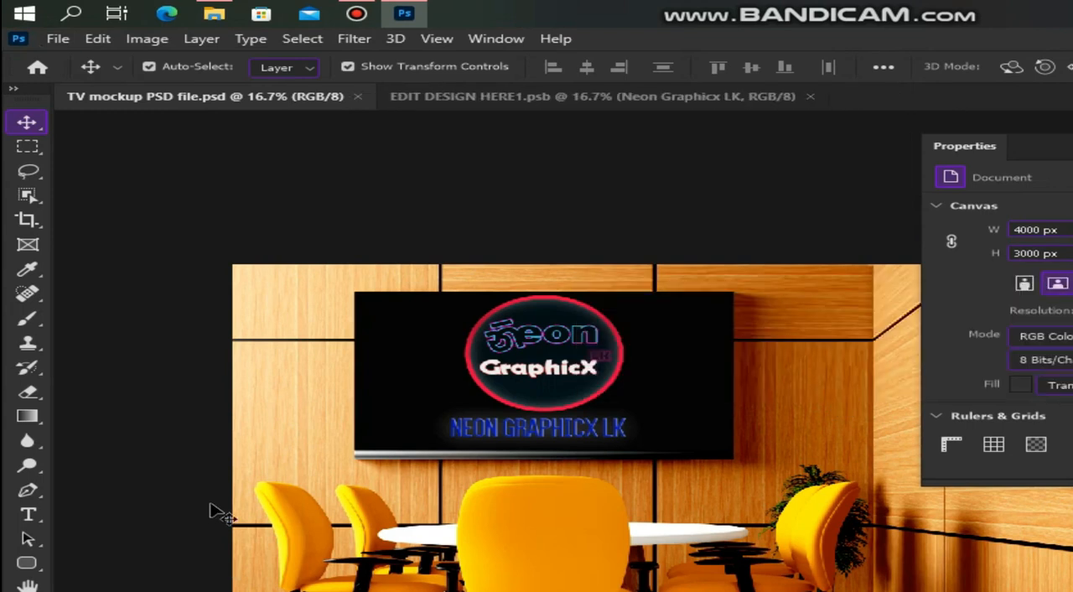
# Step: Start saving a copy of the TV mockup on the computer in the TV mockup folder, with PNG as the file type
pyautogui.click(58, 39)
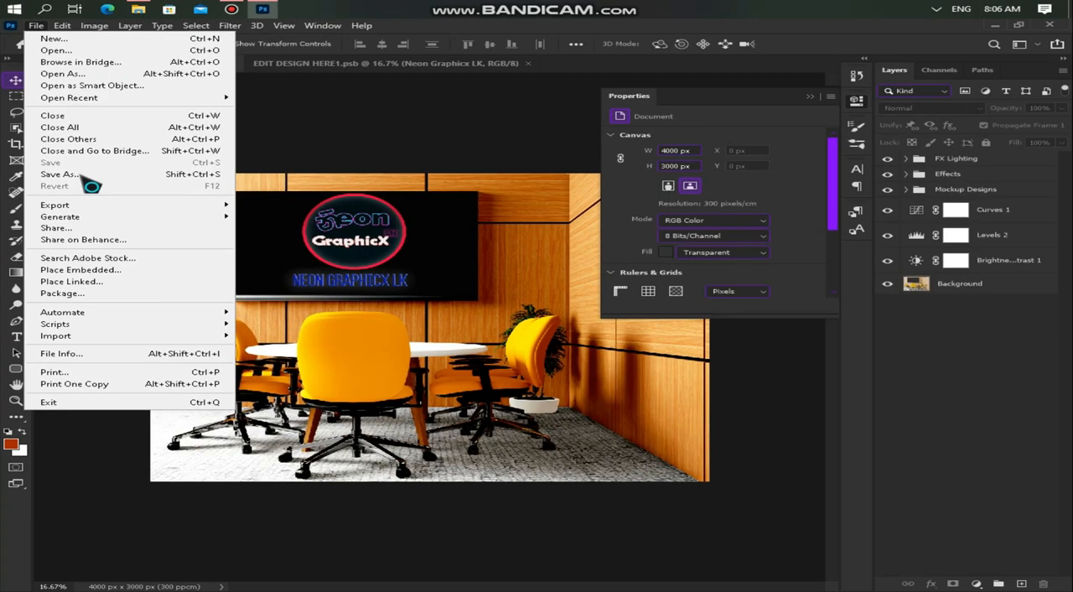
pyautogui.click(109, 265)
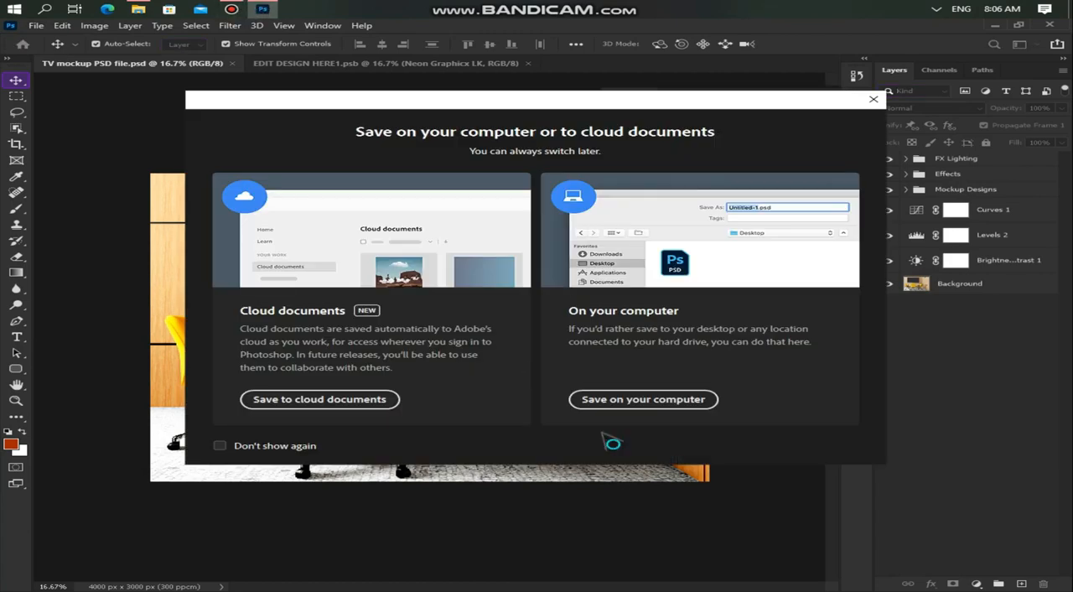
pyautogui.click(629, 406)
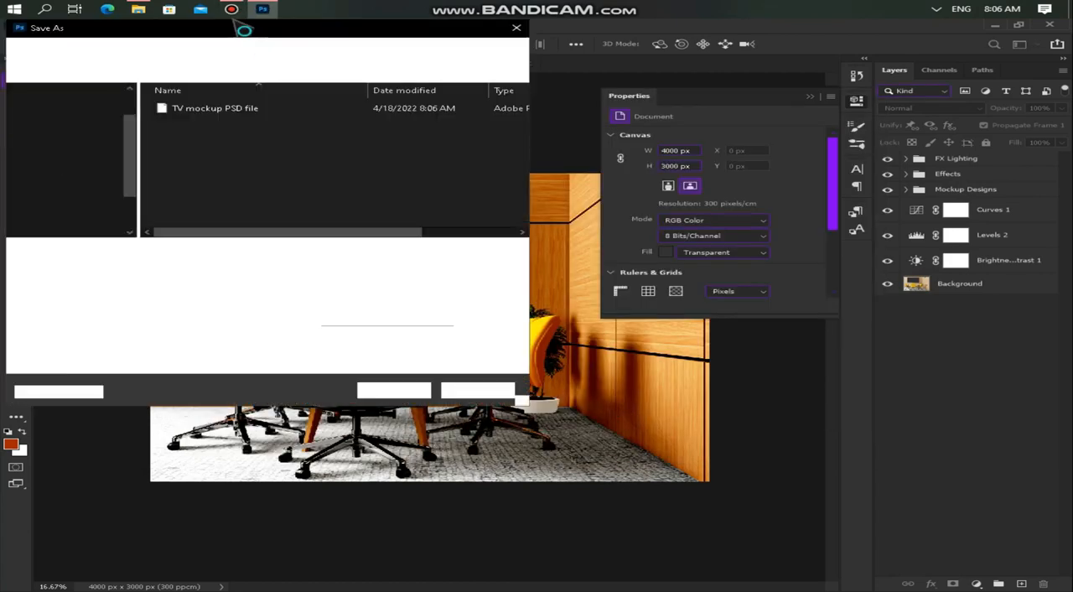
pyautogui.click(201, 267)
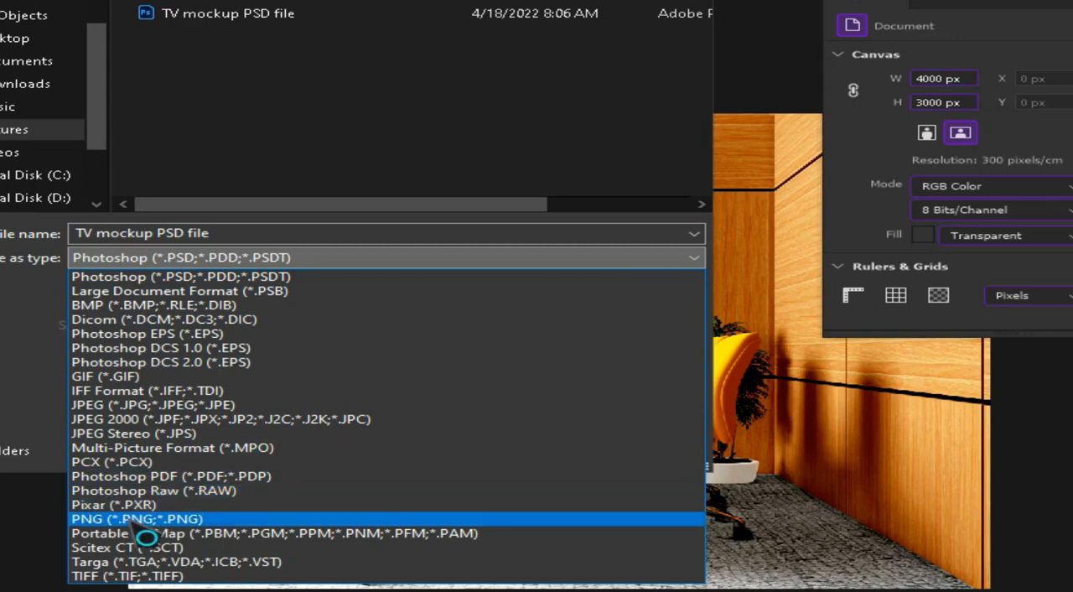
pyautogui.click(138, 519)
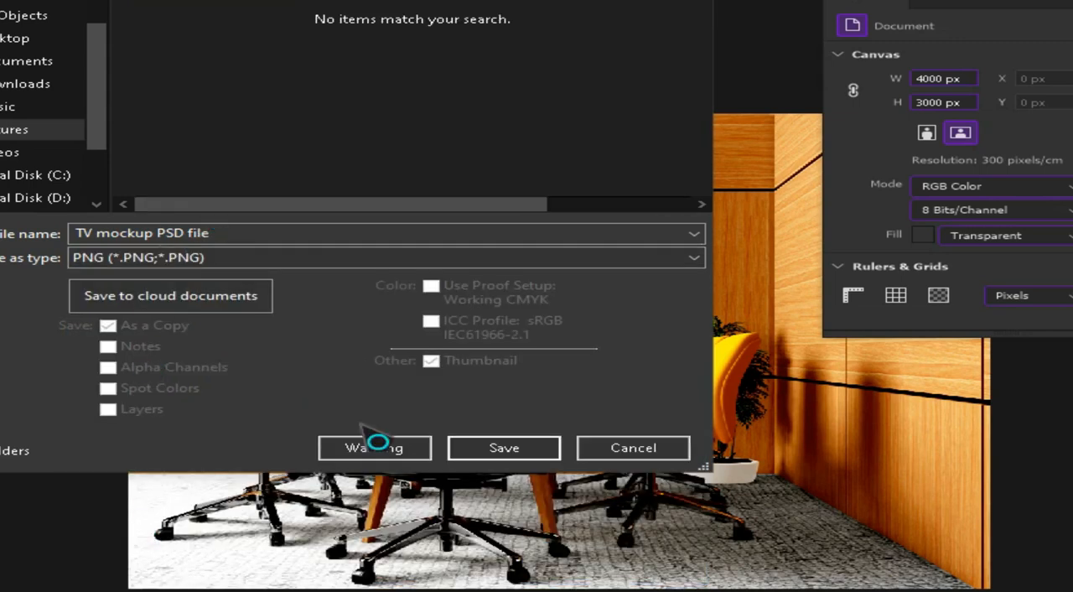
# Step: Shorten the copy's file name to "TV mockup" and save the PNG with the Large file size (Fastest saving) option
pyautogui.click(290, 238)
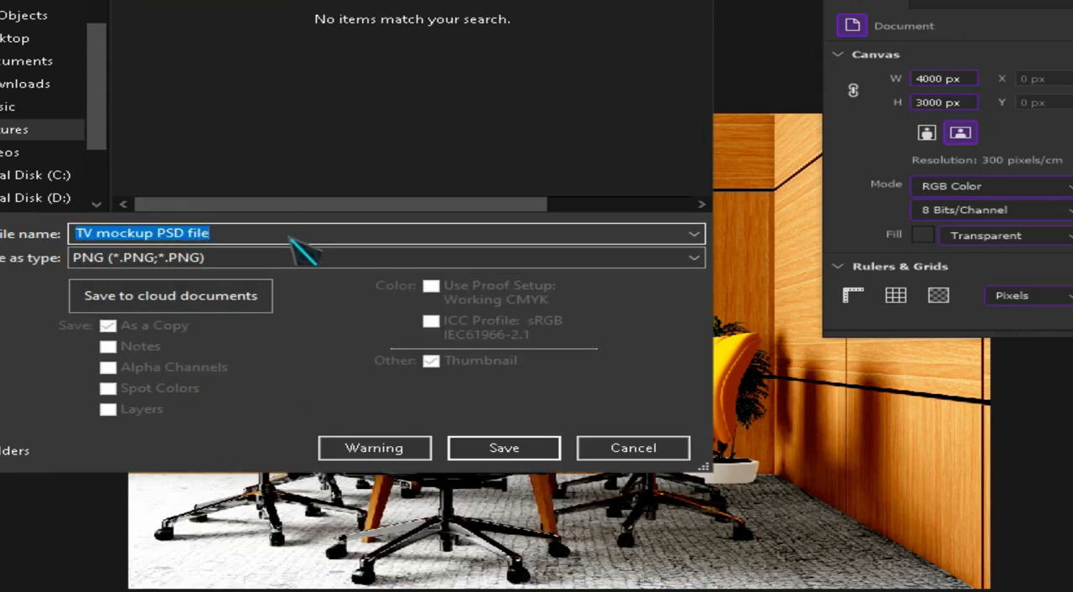
pyautogui.press('Home')
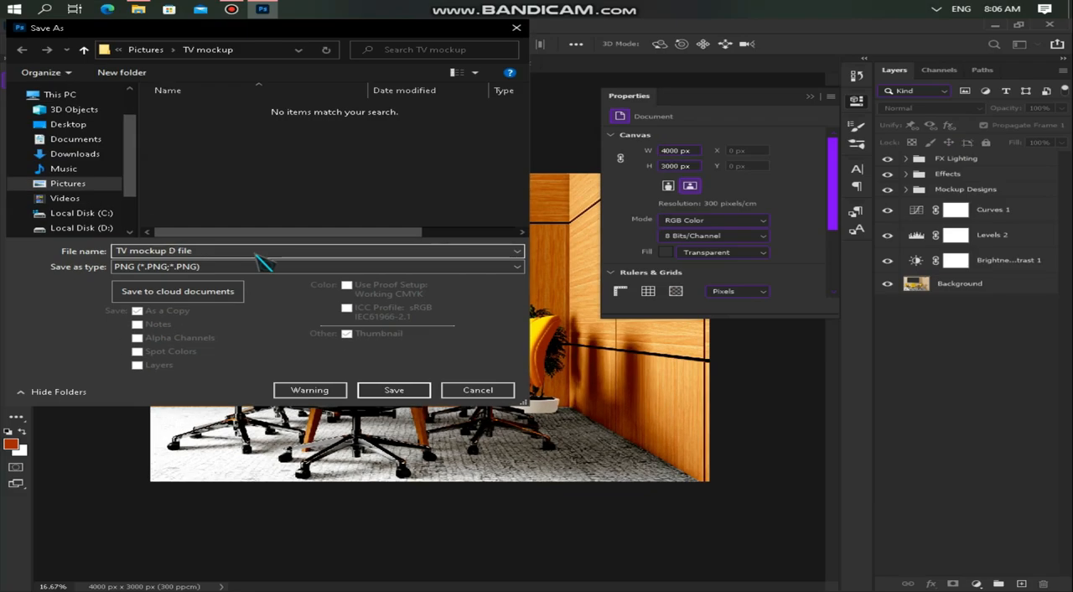
pyautogui.press('Delete')
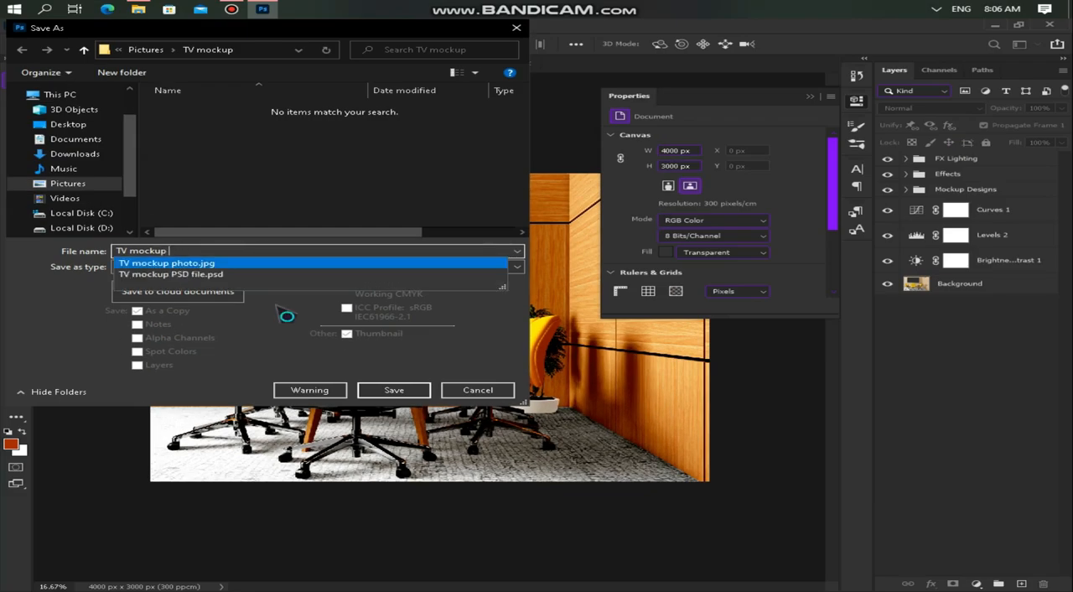
pyautogui.click(367, 392)
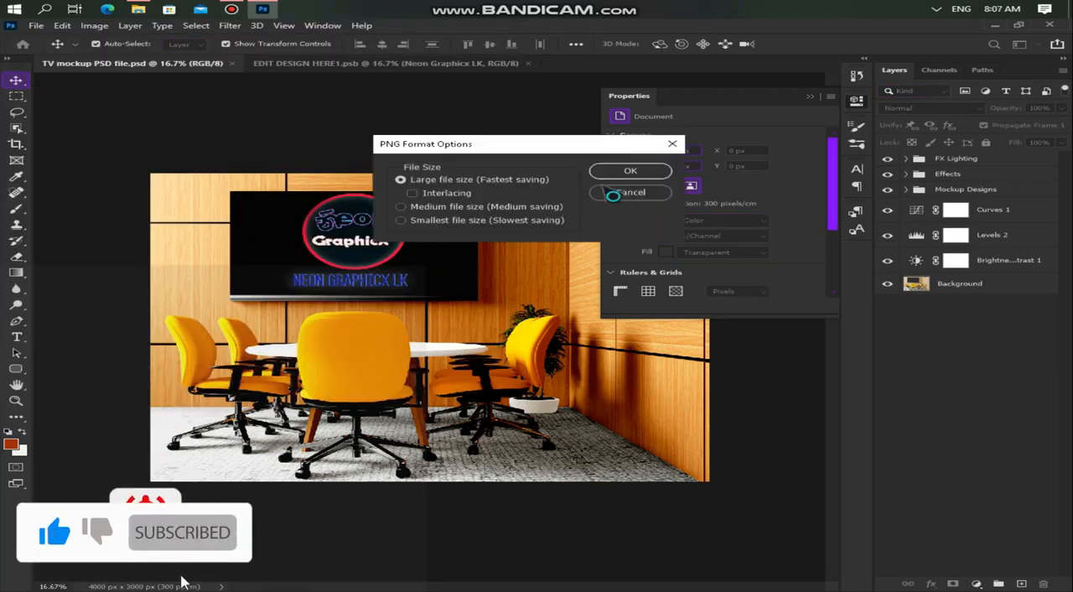
pyautogui.click(630, 170)
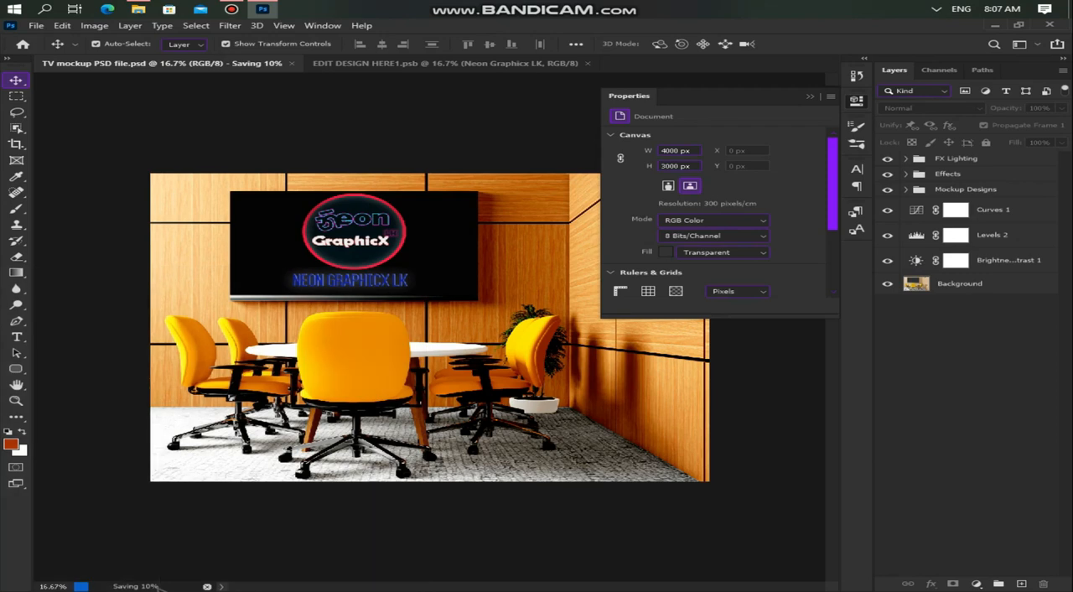